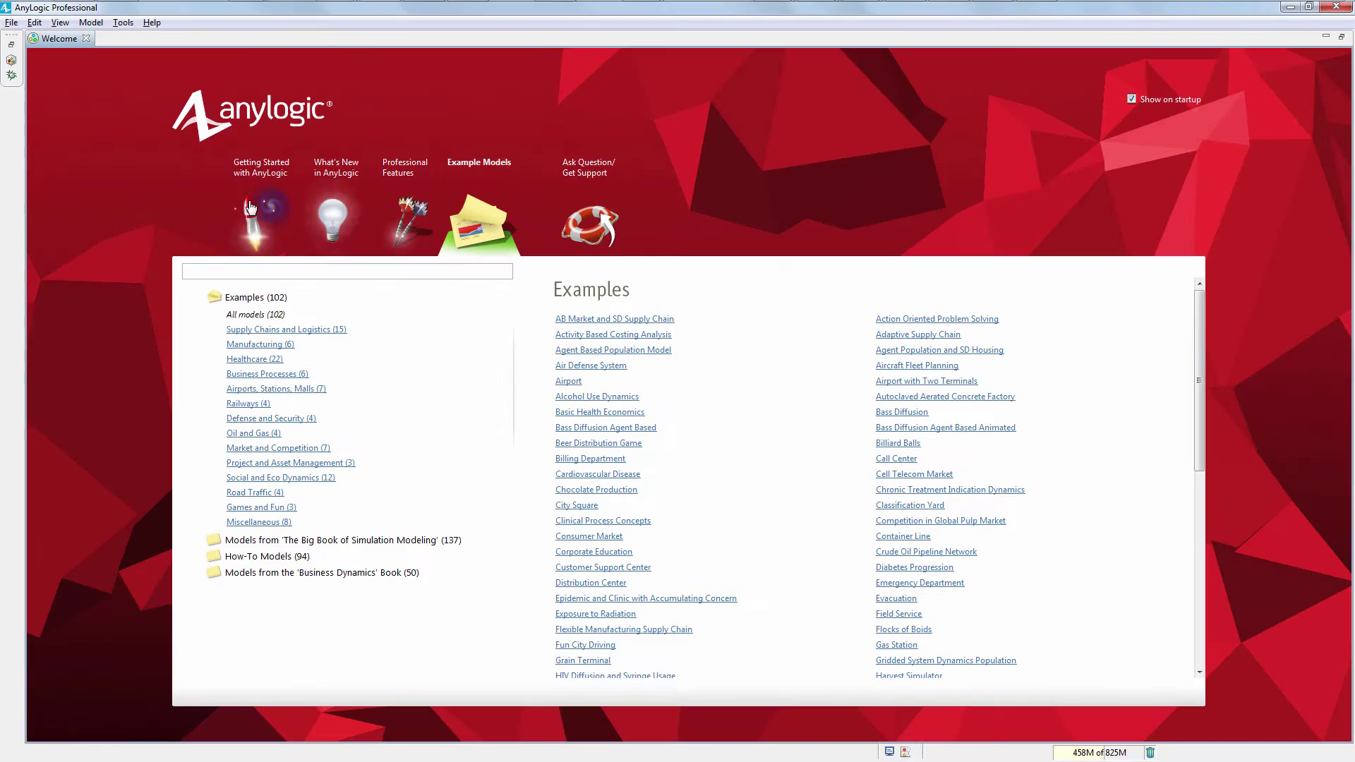
# - Filter the examples to Manufacturing and open the Autoclaved Aerated Concrete Factory model
pyautogui.click(280, 345)
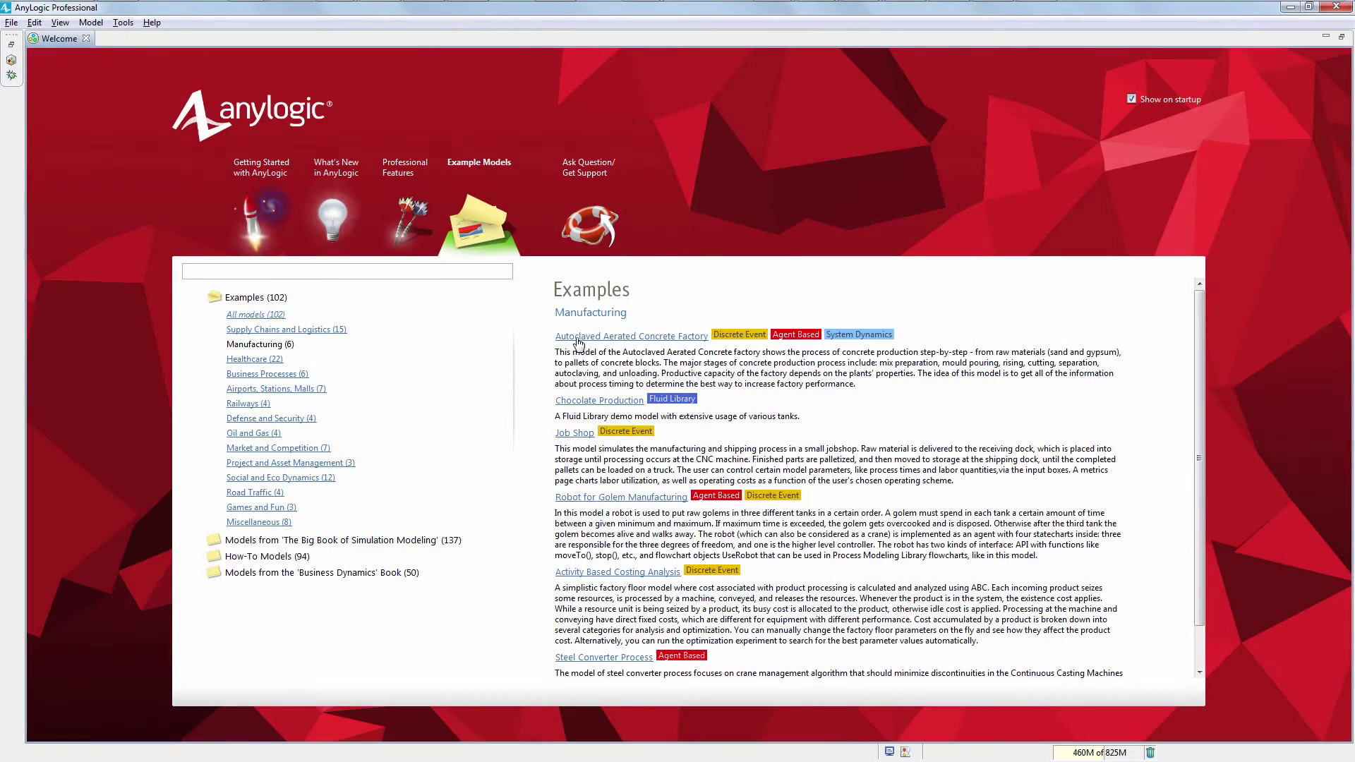
pyautogui.click(575, 344)
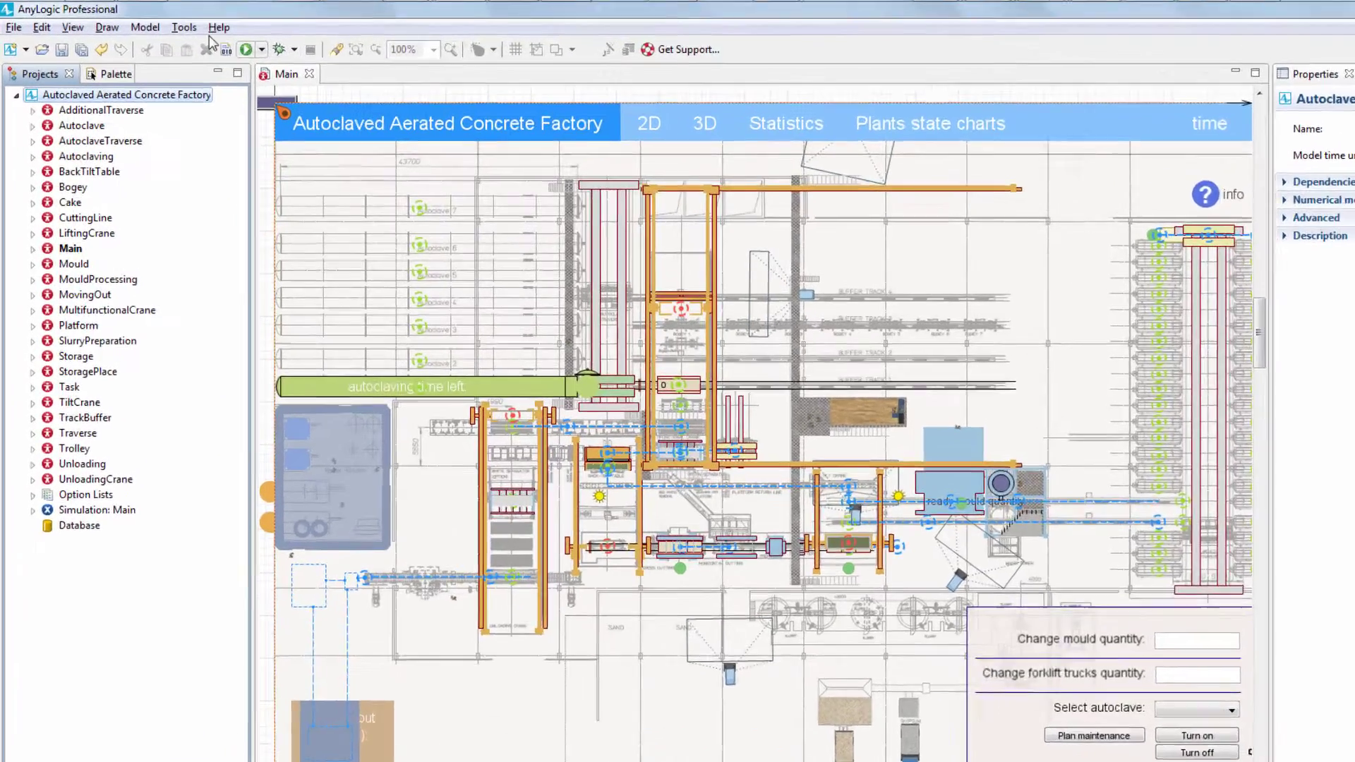
# - Run Tools > Check for Snapshot Compatibility and dismiss the no-problems-found result
pyautogui.click(184, 27)
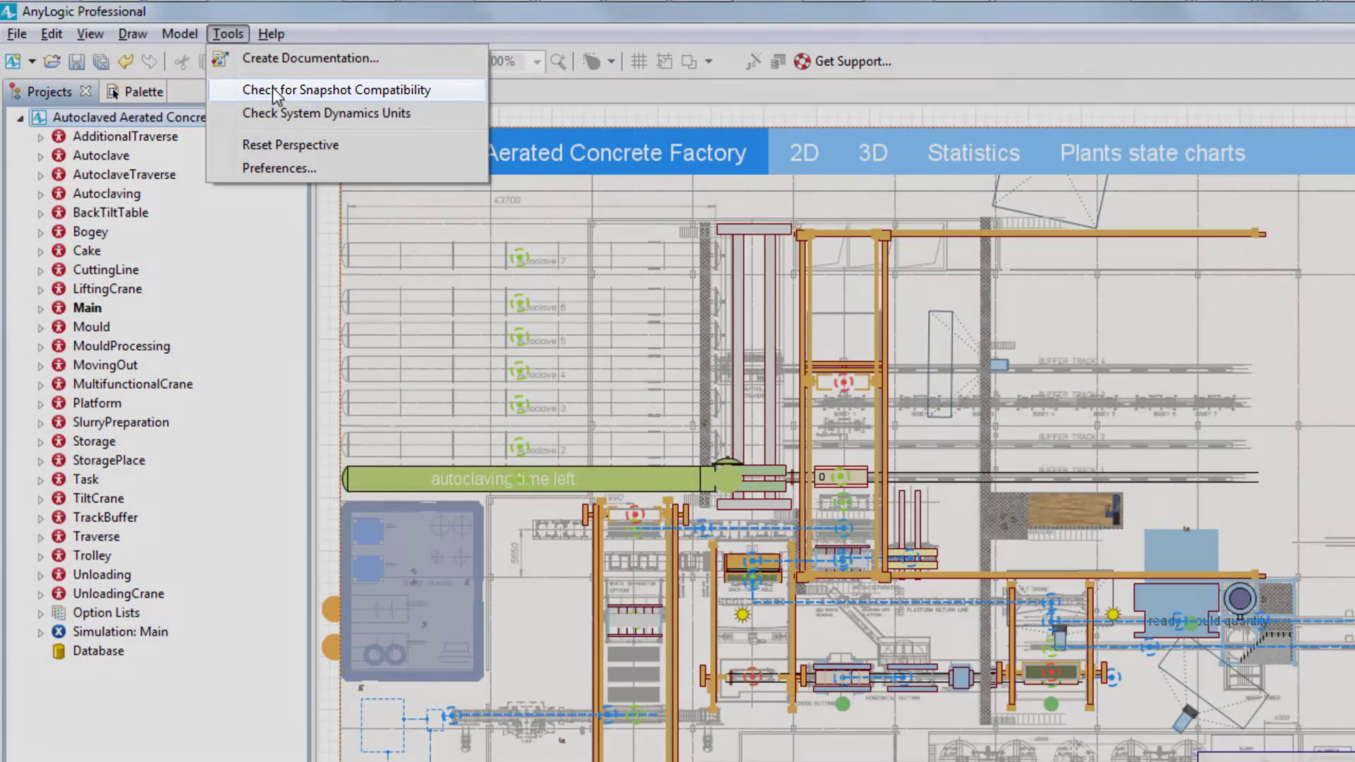
pyautogui.click(297, 89)
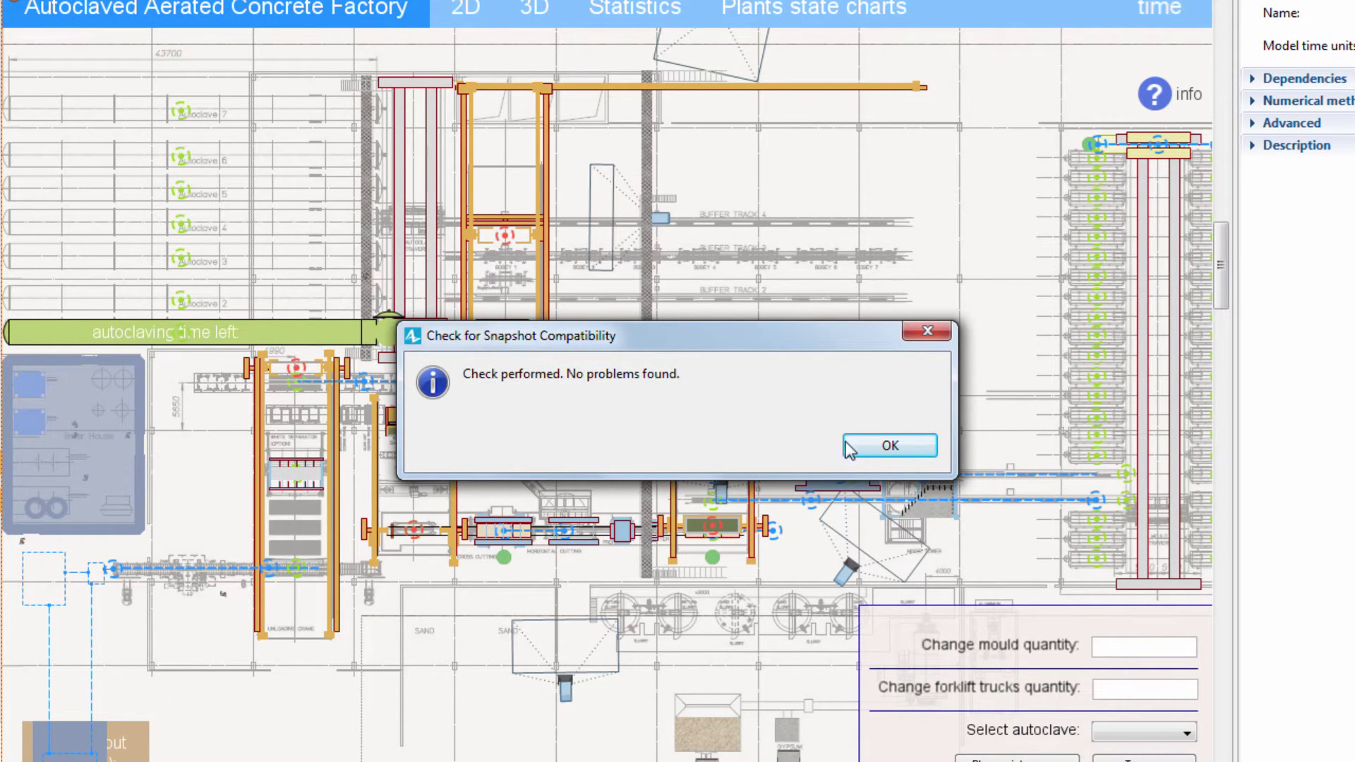
pyautogui.click(867, 450)
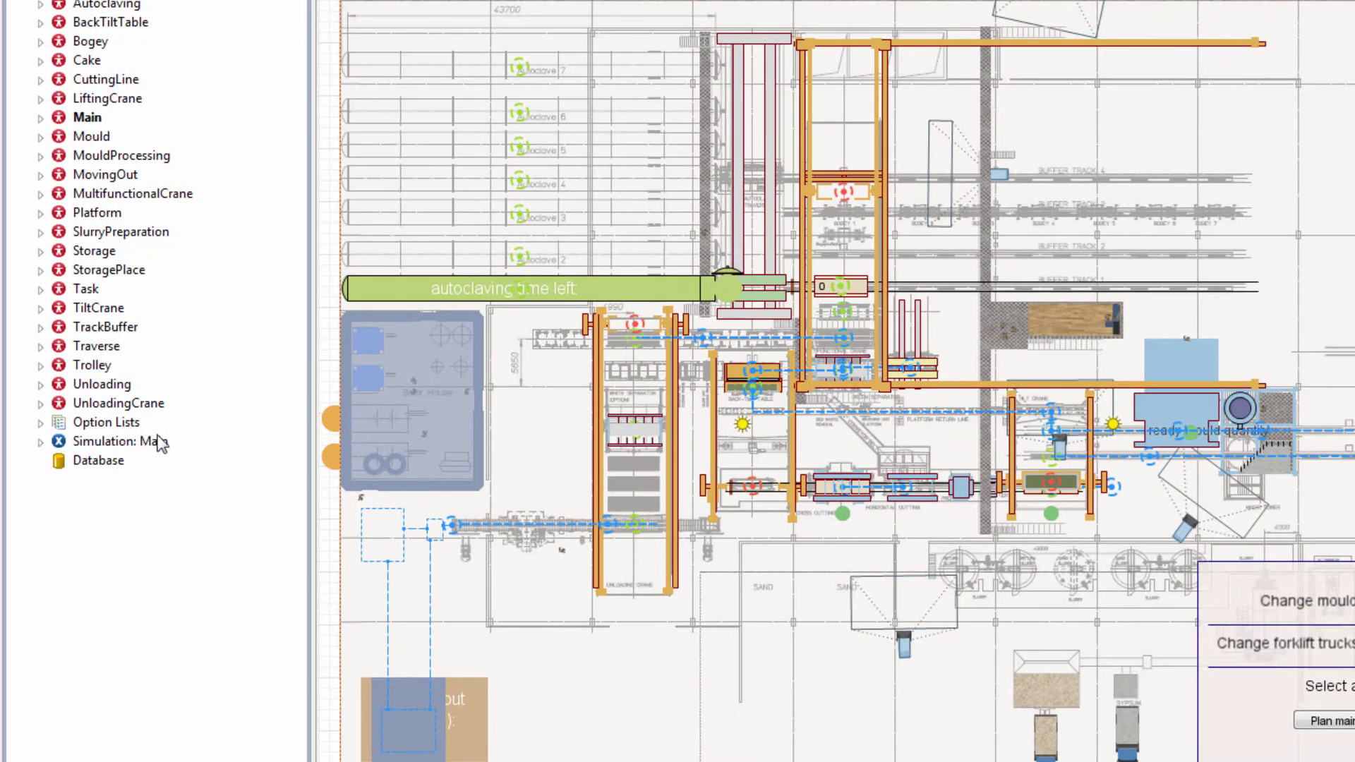
# - In the Simulation: Main experiment's Window properties, enable the File toolbar section
pyautogui.click(160, 441)
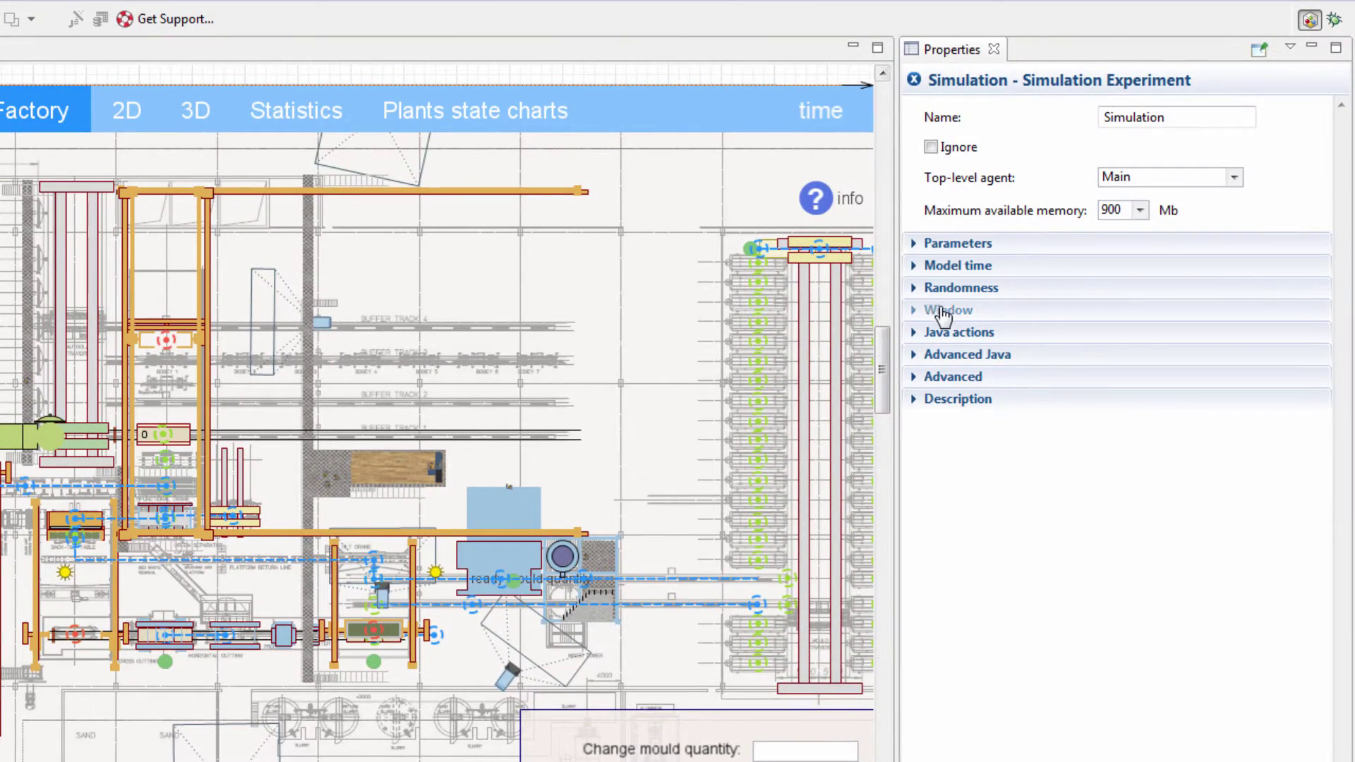
pyautogui.click(939, 311)
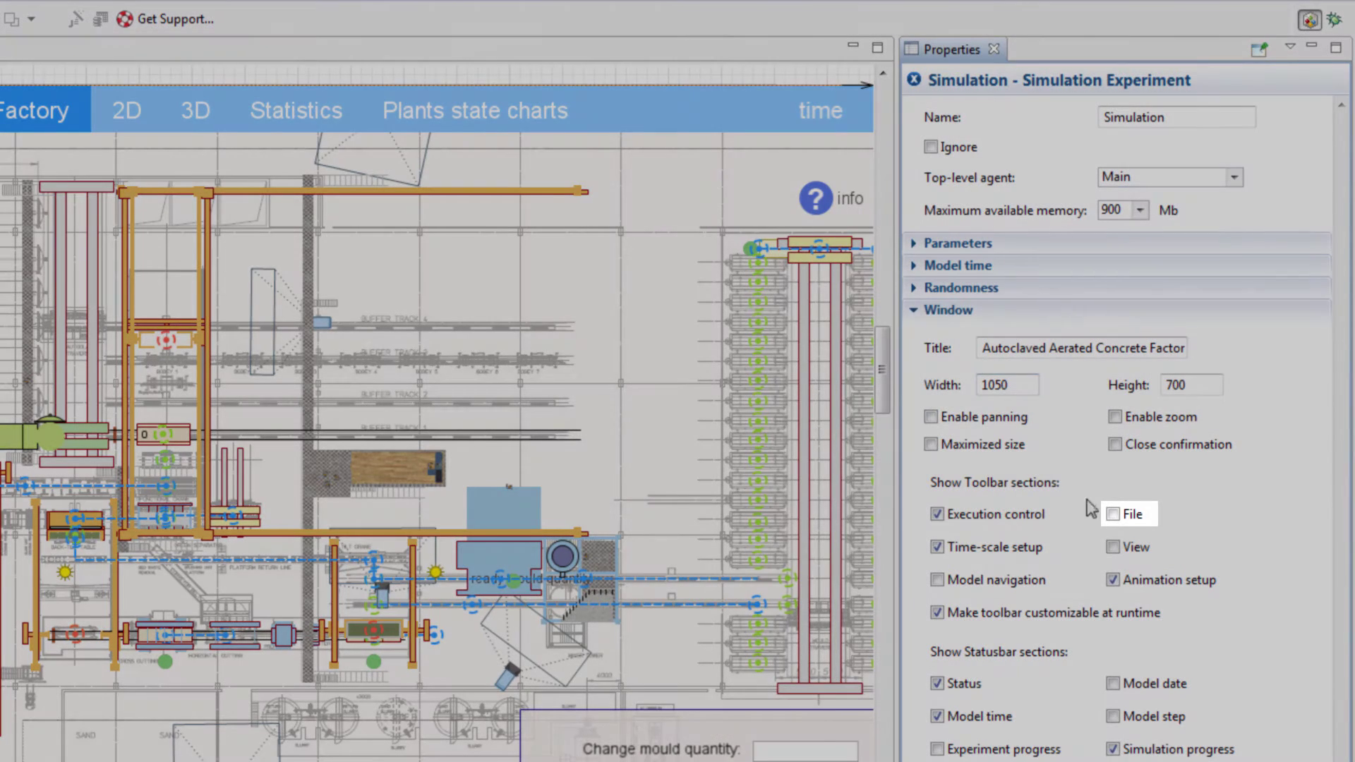
pyautogui.click(1117, 517)
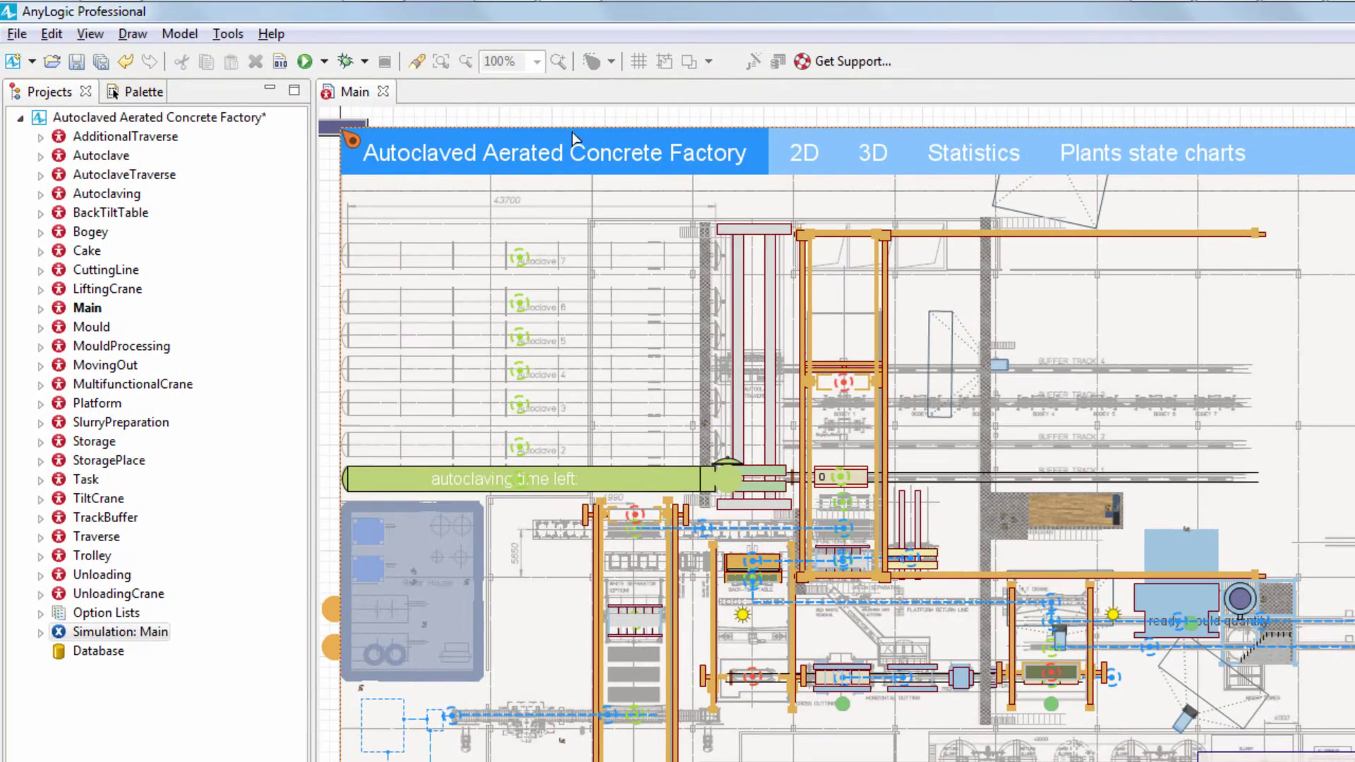
# - Run the factory model in virtual time on the Statistics view until day 3, then stop it
pyautogui.click(304, 61)
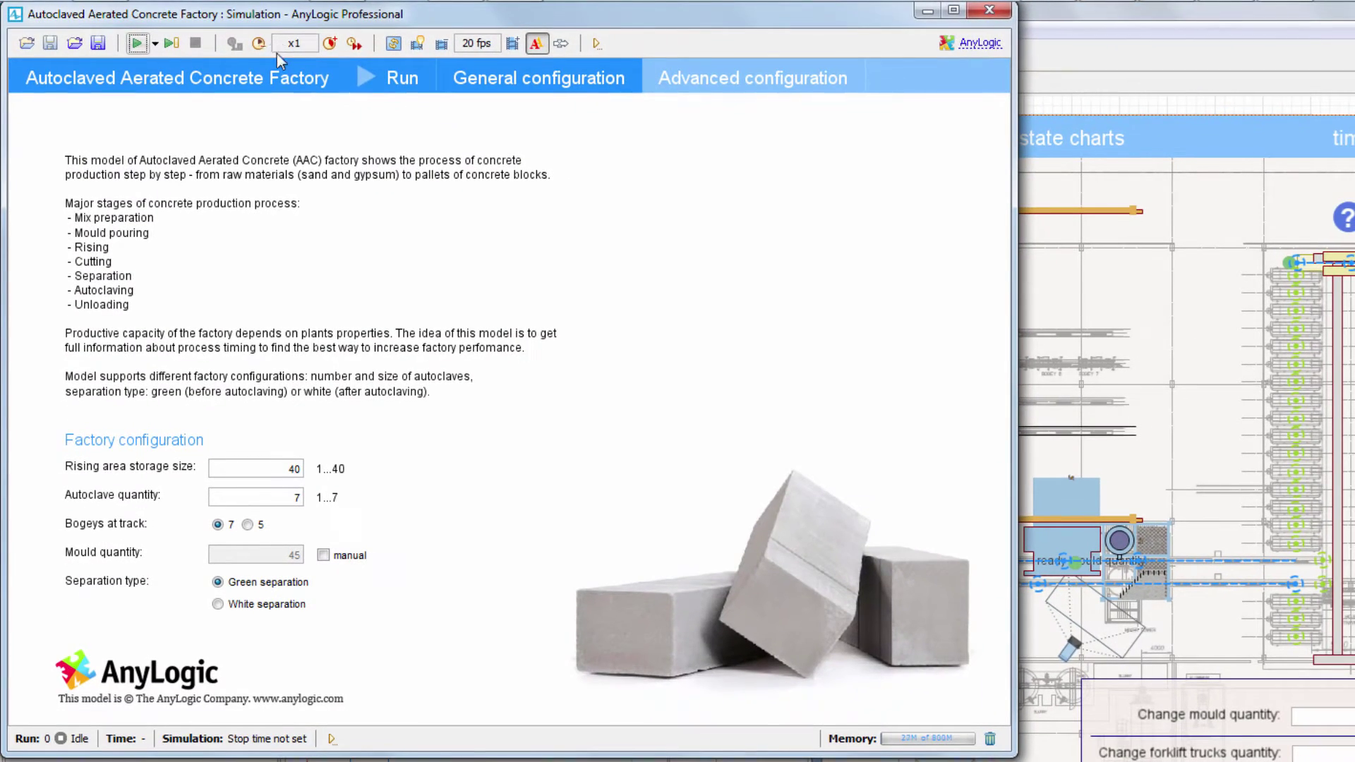
pyautogui.click(364, 75)
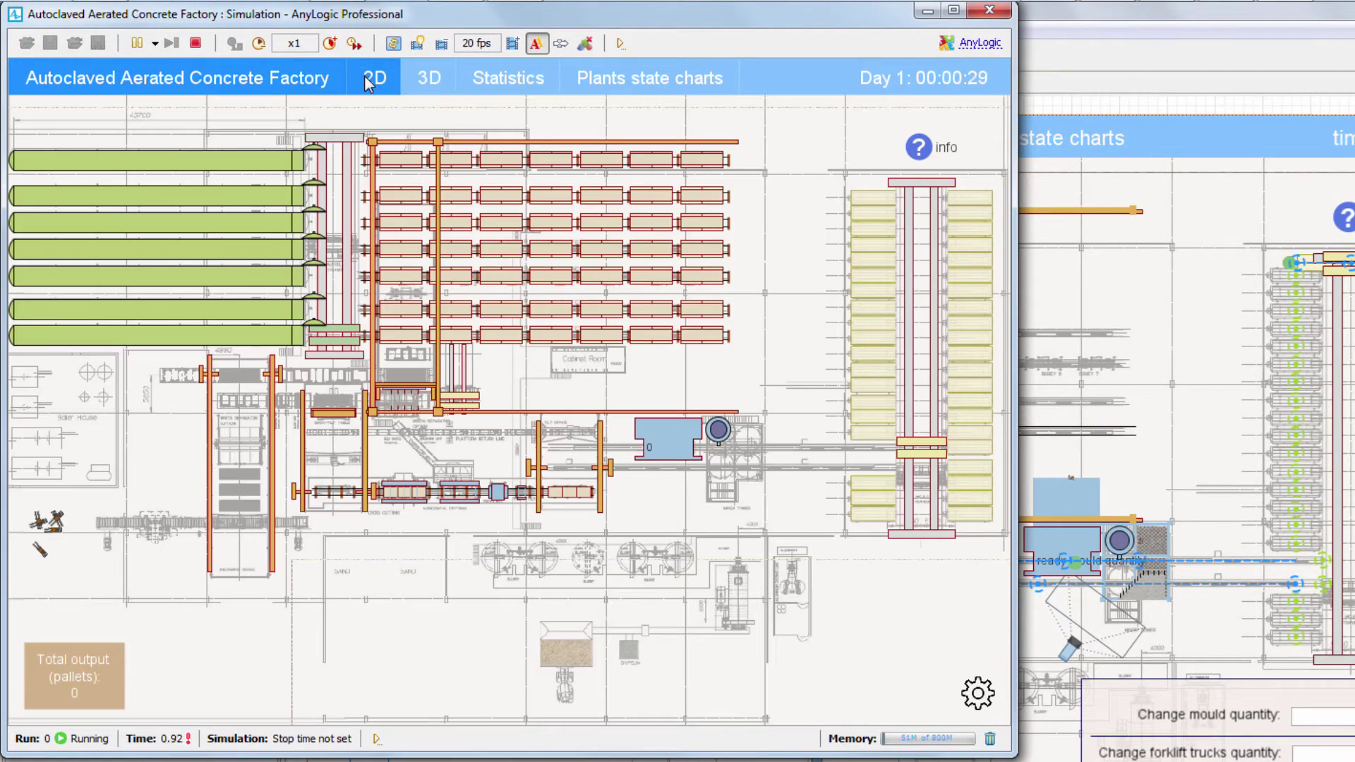
pyautogui.click(480, 77)
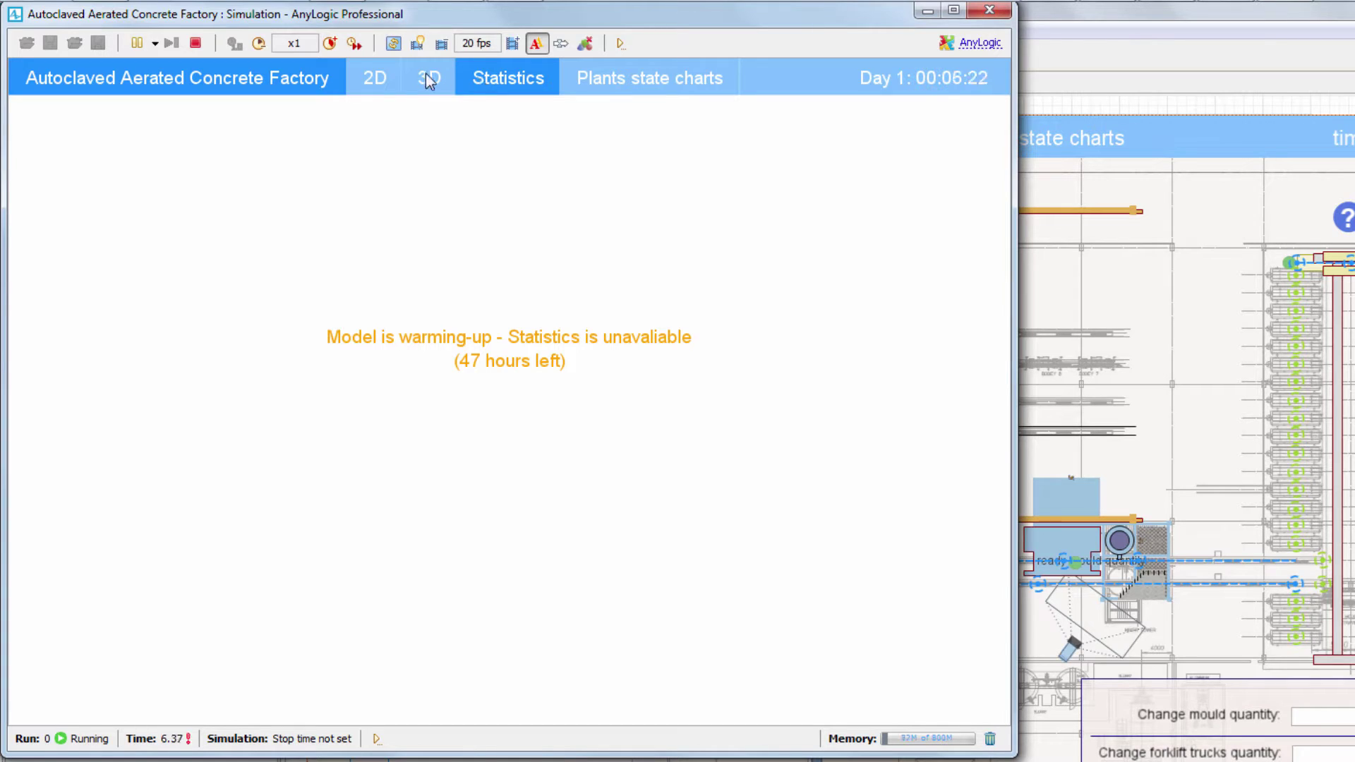
pyautogui.click(358, 52)
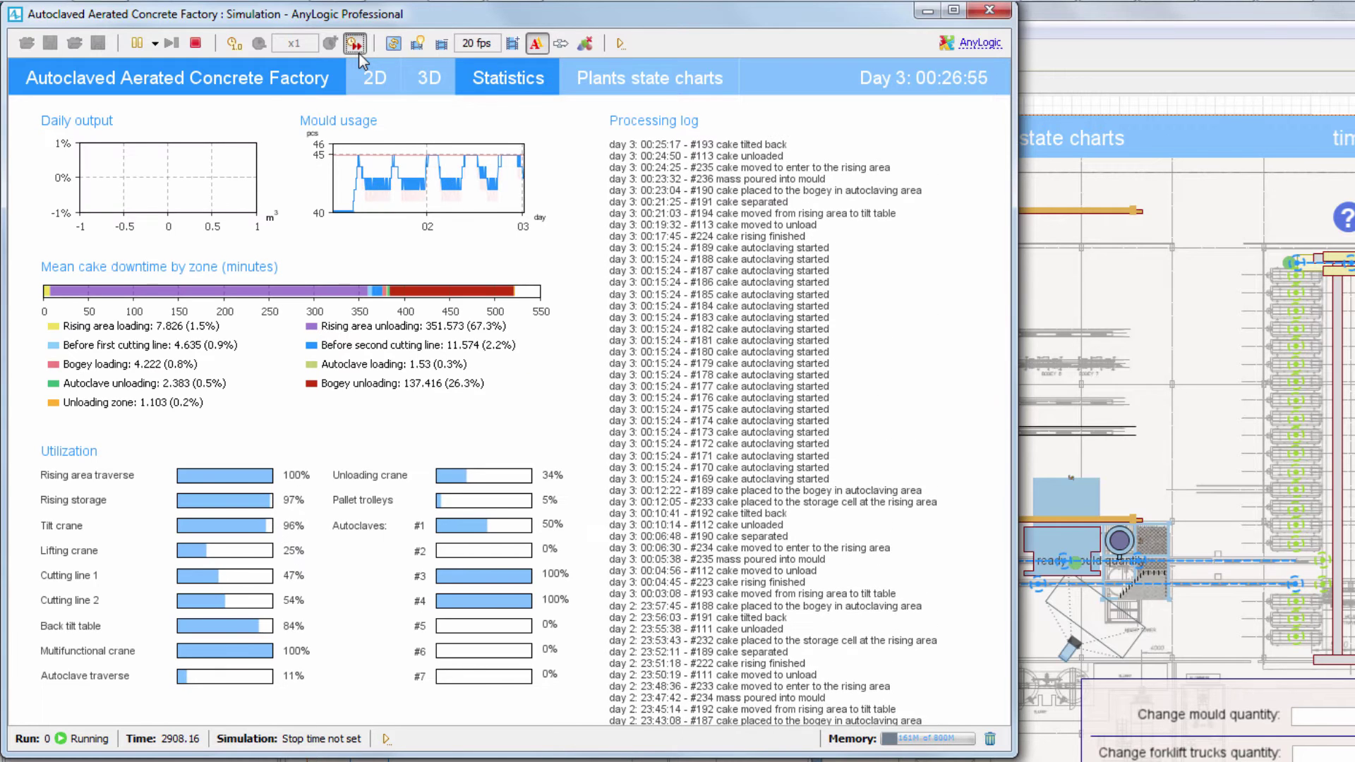
pyautogui.click(355, 45)
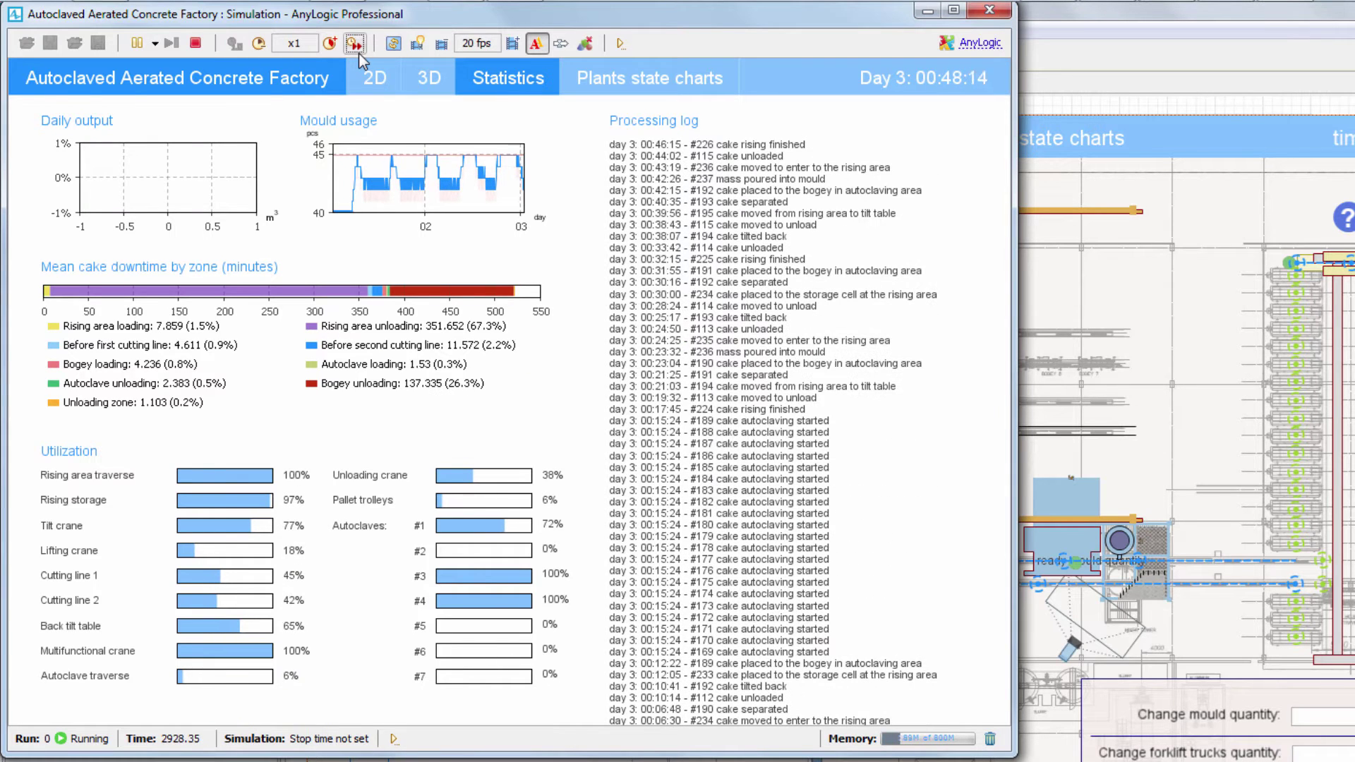
pyautogui.click(193, 47)
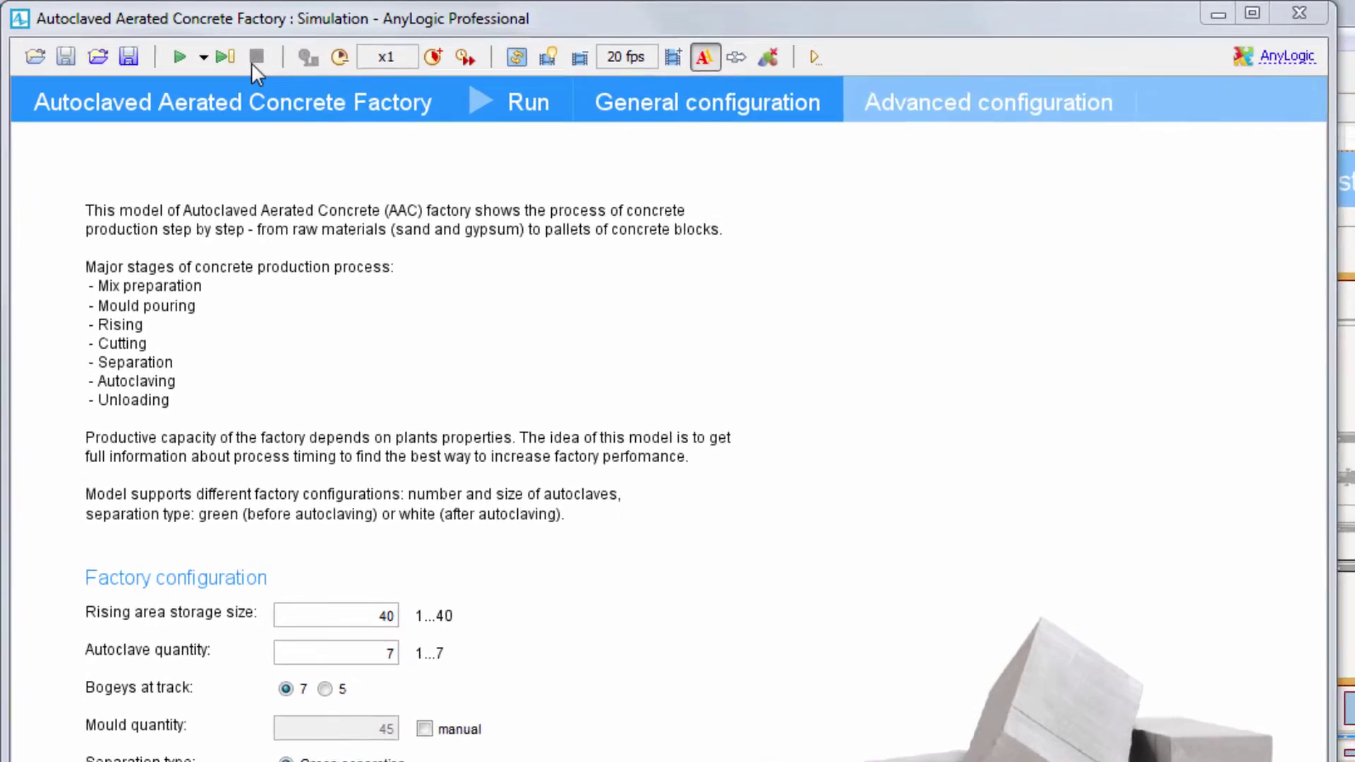
# - Start a 2-day timed run and watch its Statistics page at maximum virtual-time speed
pyautogui.click(230, 71)
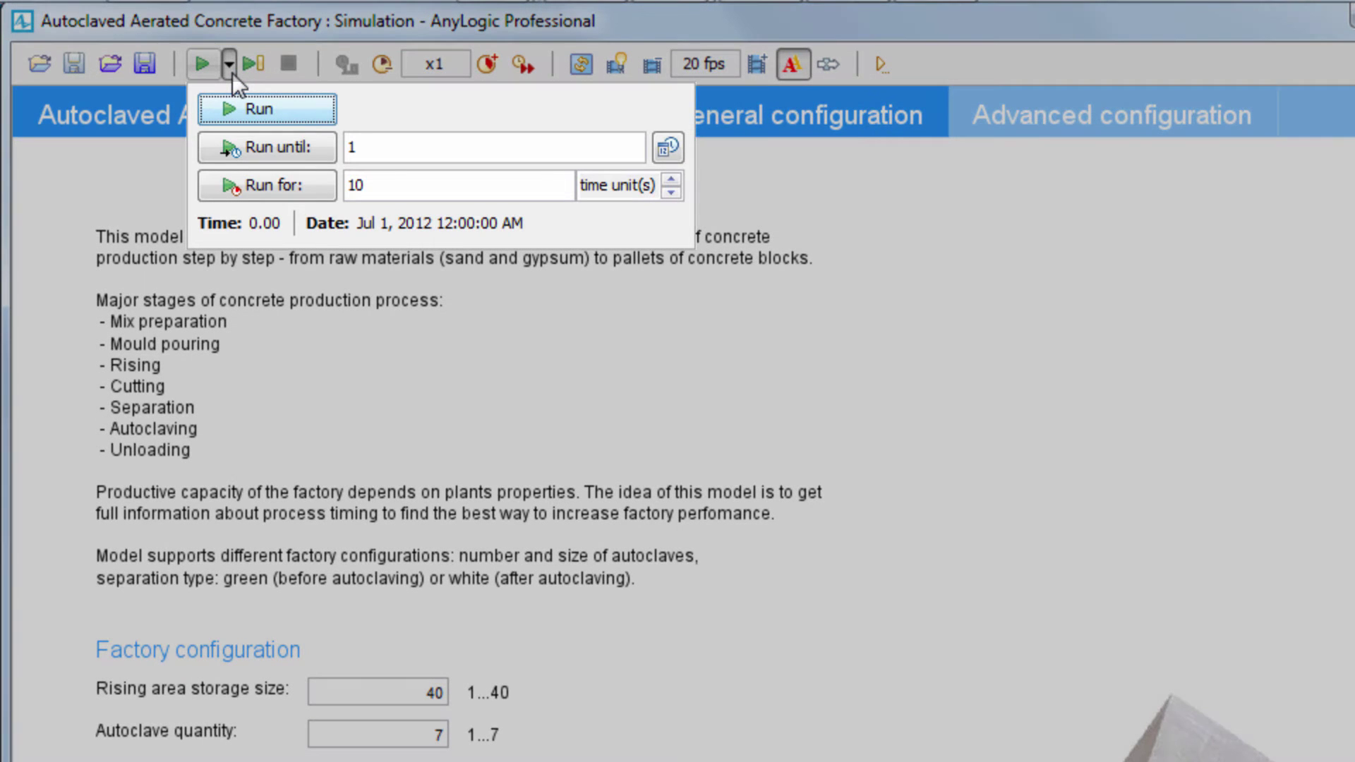
pyautogui.doubleClick(361, 184)
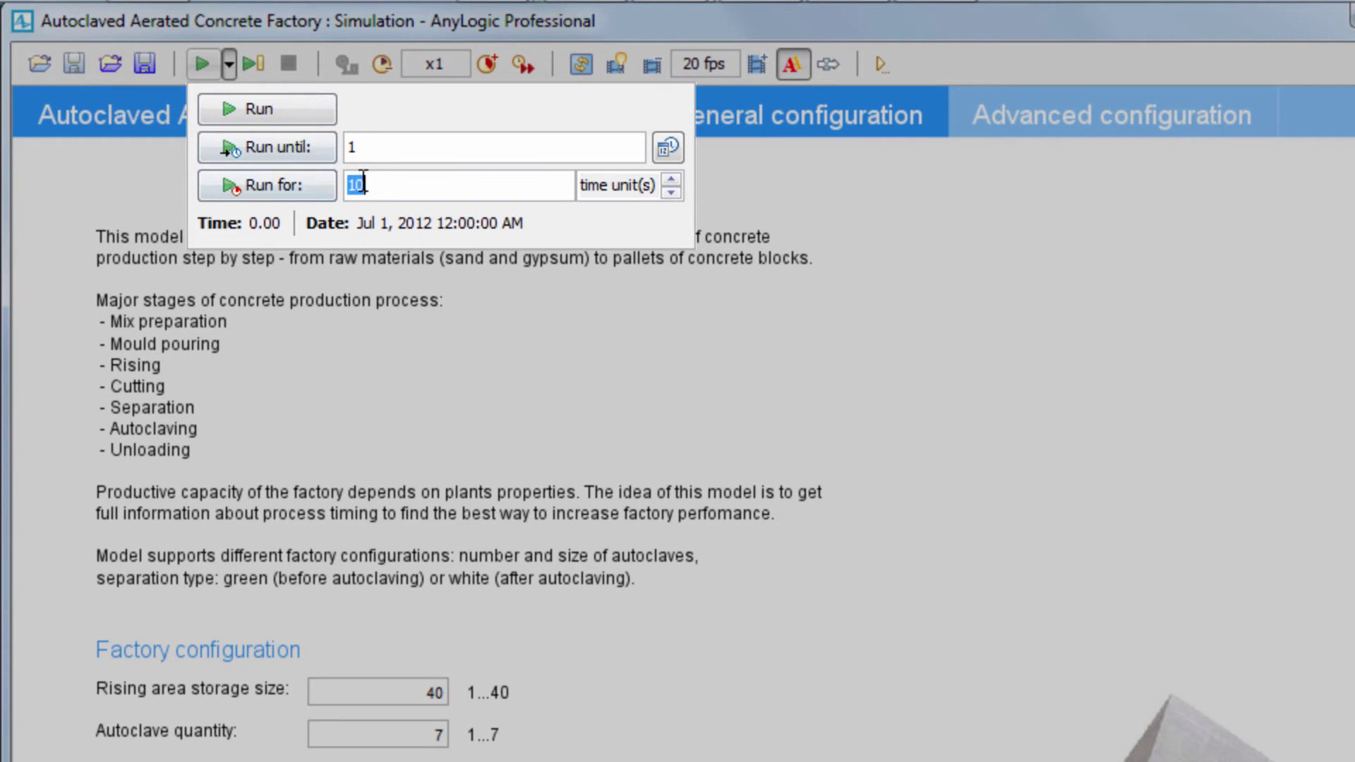
pyautogui.write('2')
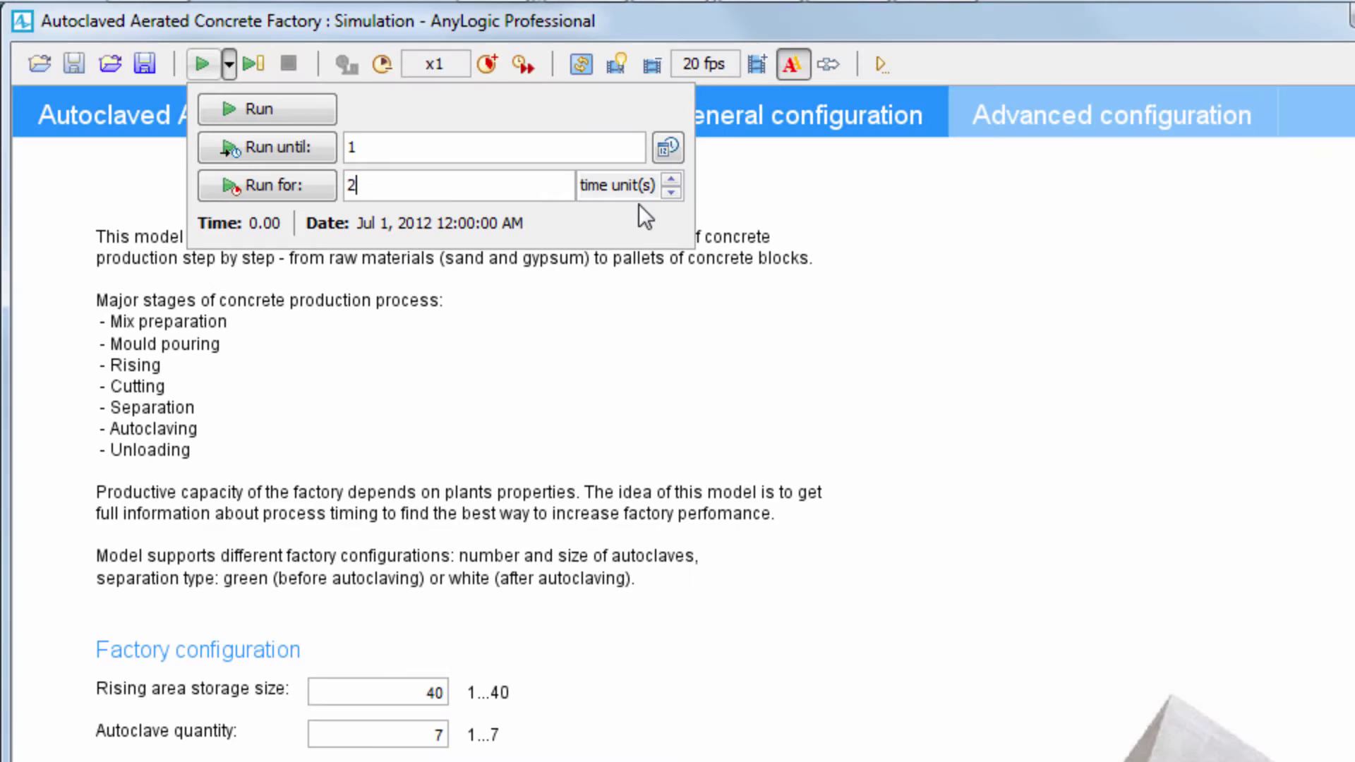
pyautogui.click(667, 196)
pyautogui.click(667, 196)
pyautogui.click(667, 197)
pyautogui.click(667, 197)
pyautogui.click(314, 193)
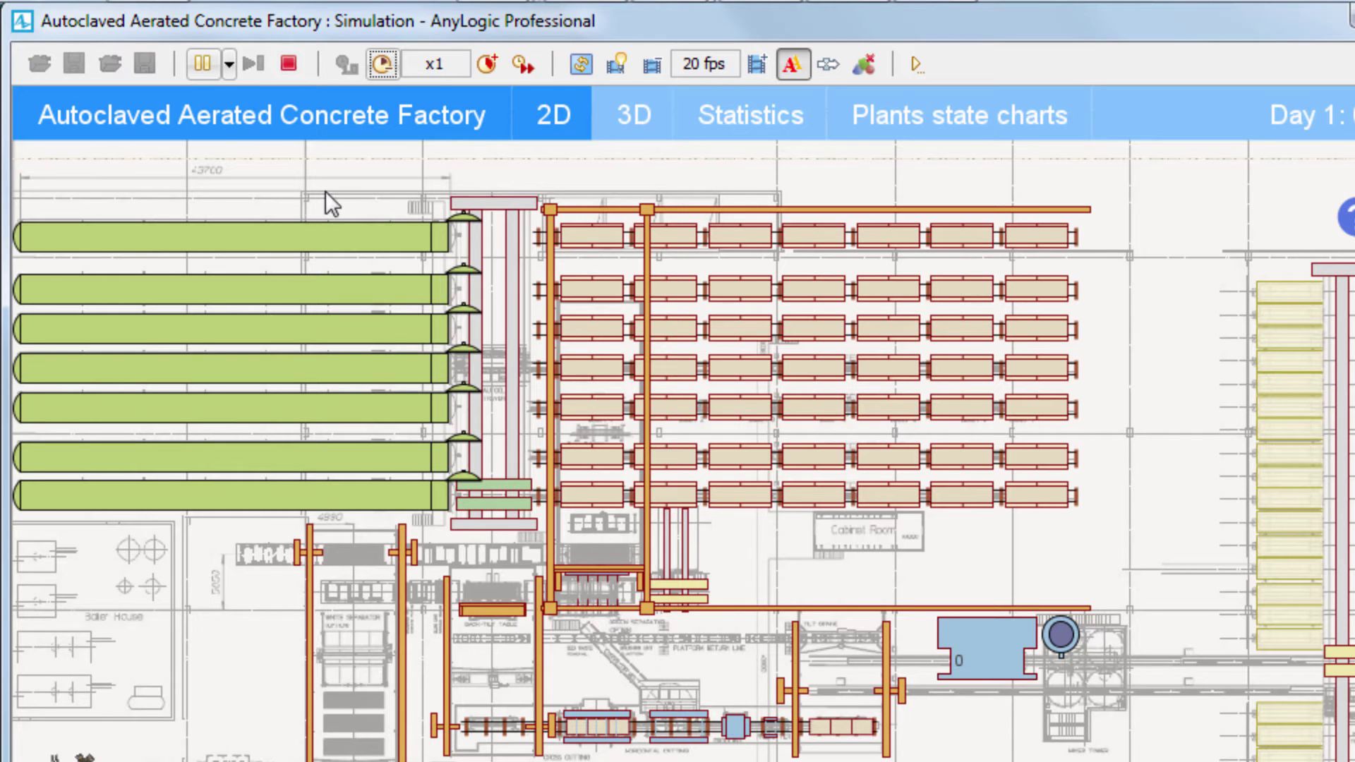
pyautogui.click(717, 117)
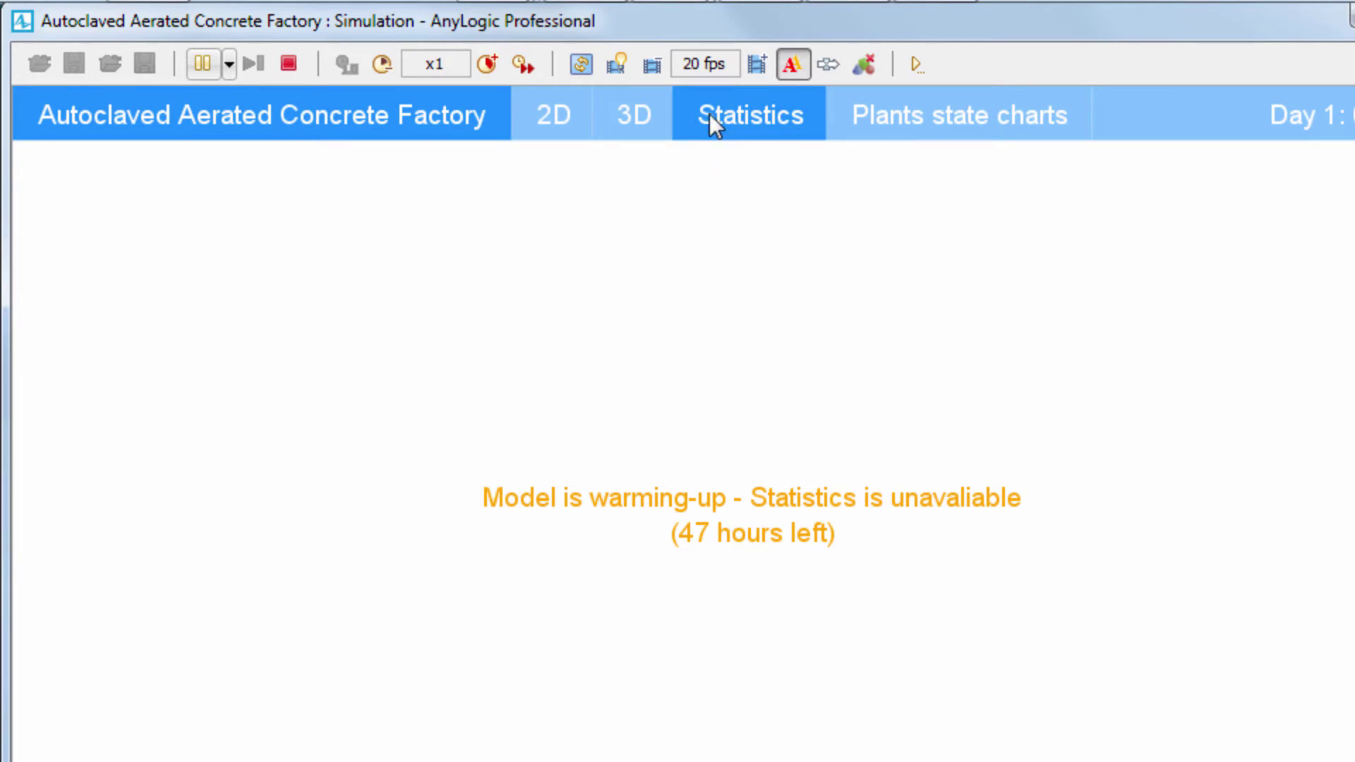
pyautogui.click(516, 73)
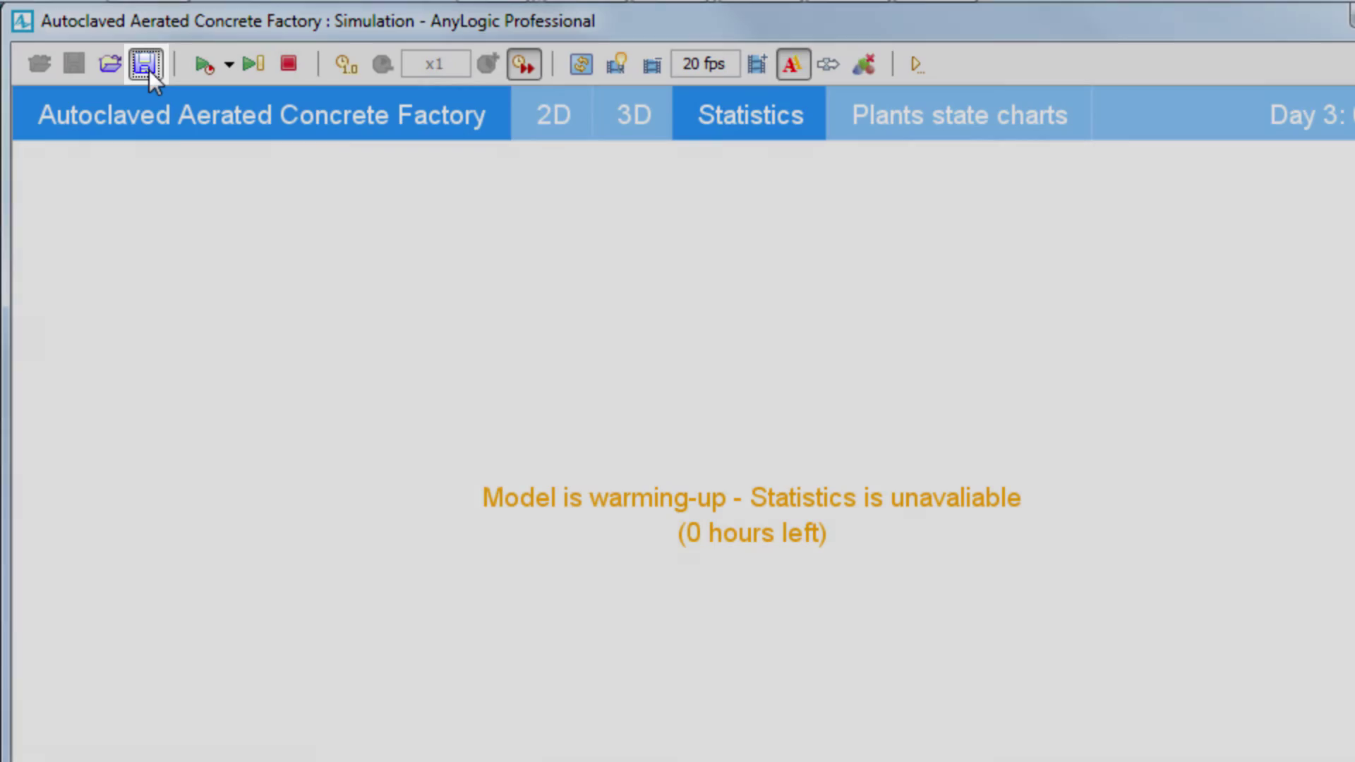
# - Save the day-3 simulation state as an .als snapshot file and close the simulation window
pyautogui.click(146, 65)
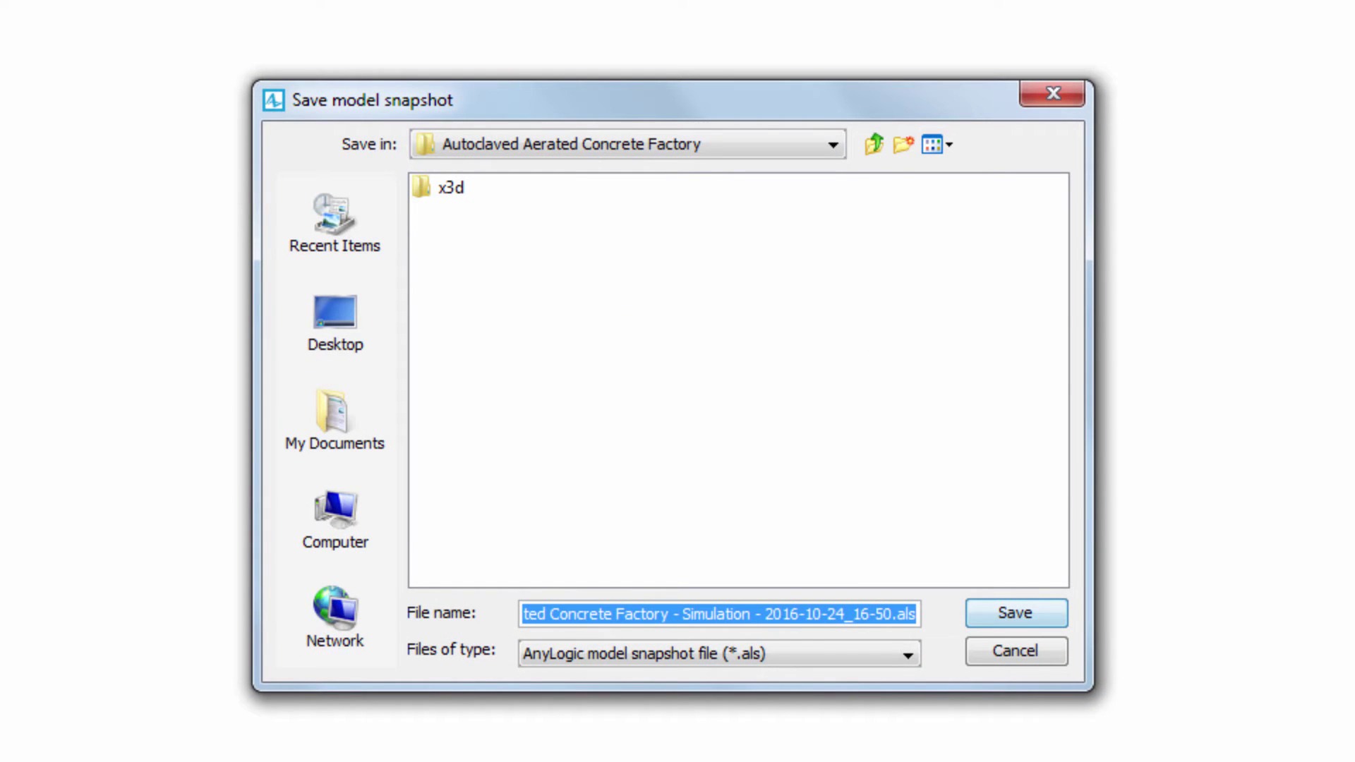
pyautogui.click(1018, 613)
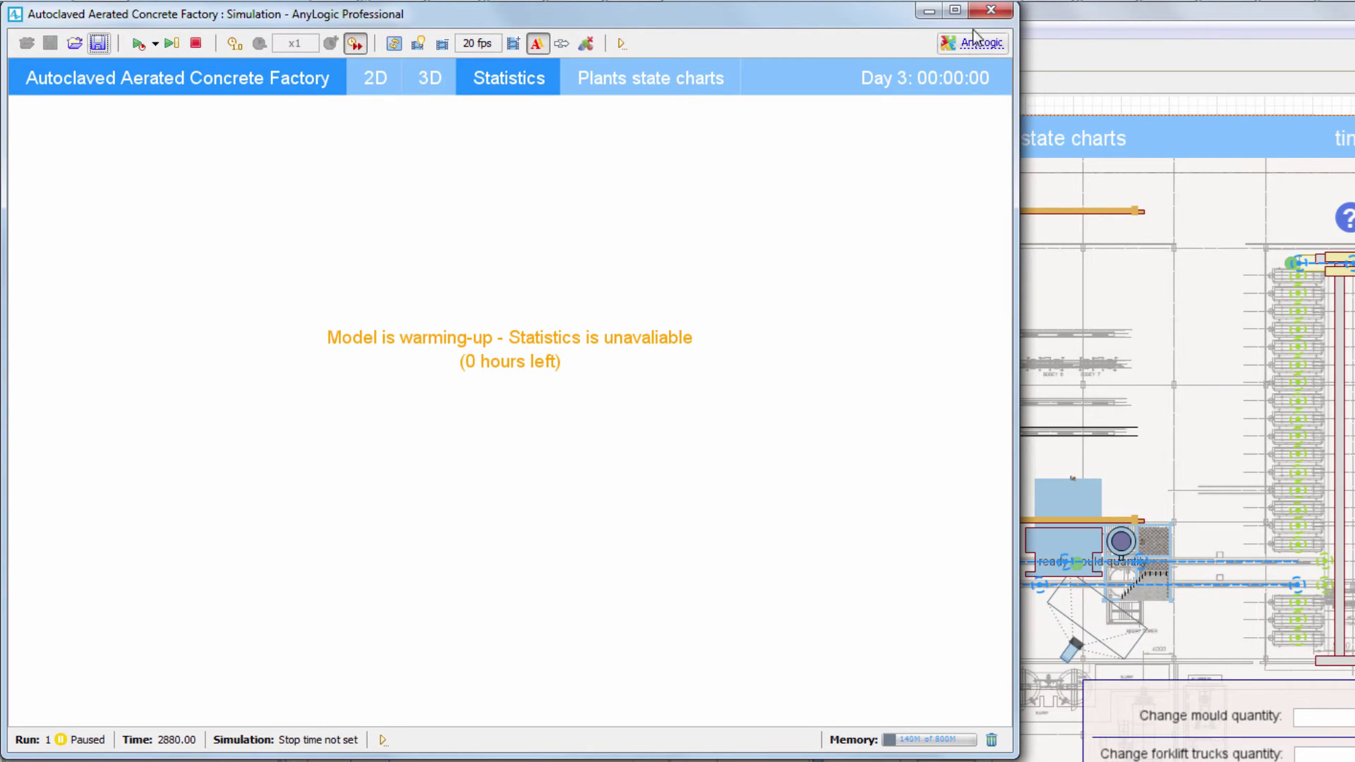
pyautogui.click(984, 14)
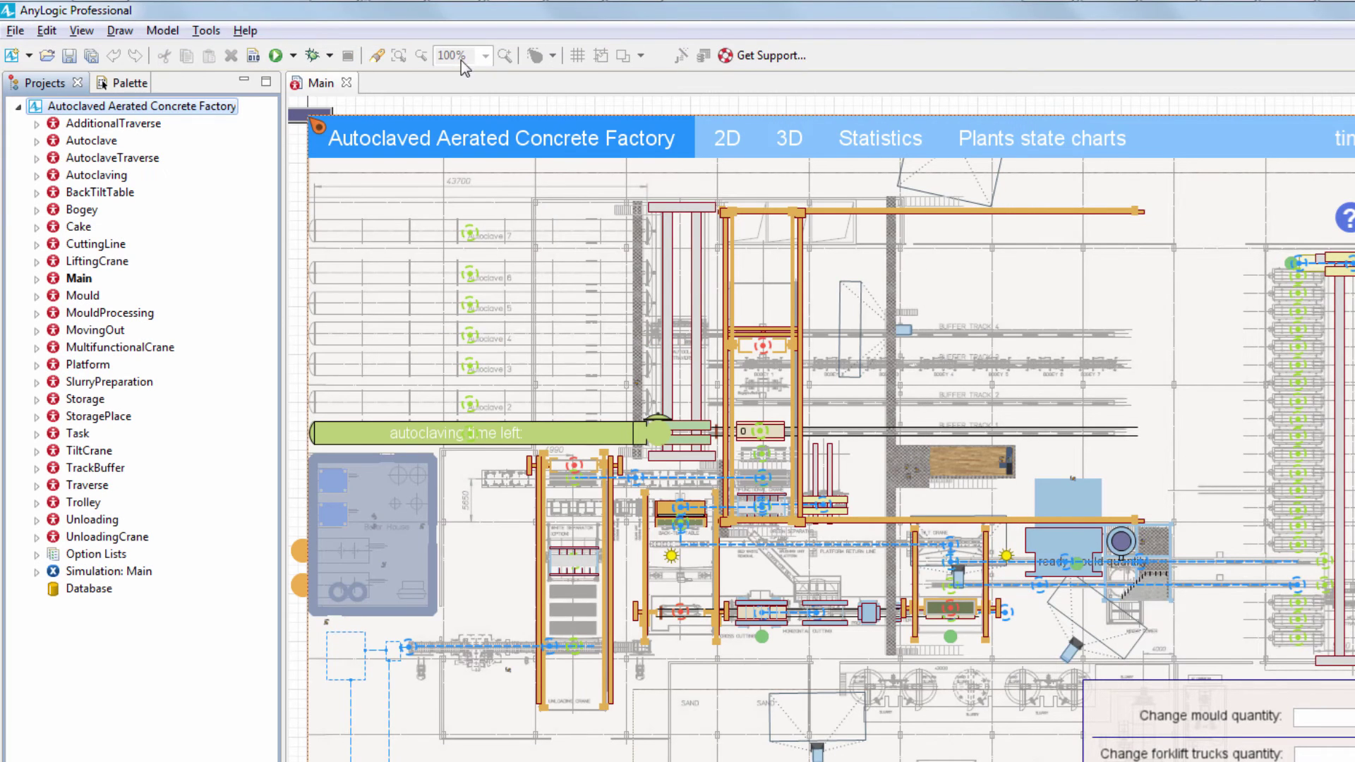
# - Load the saved .als snapshot in a new run and resume the simulation from day 3
pyautogui.click(276, 60)
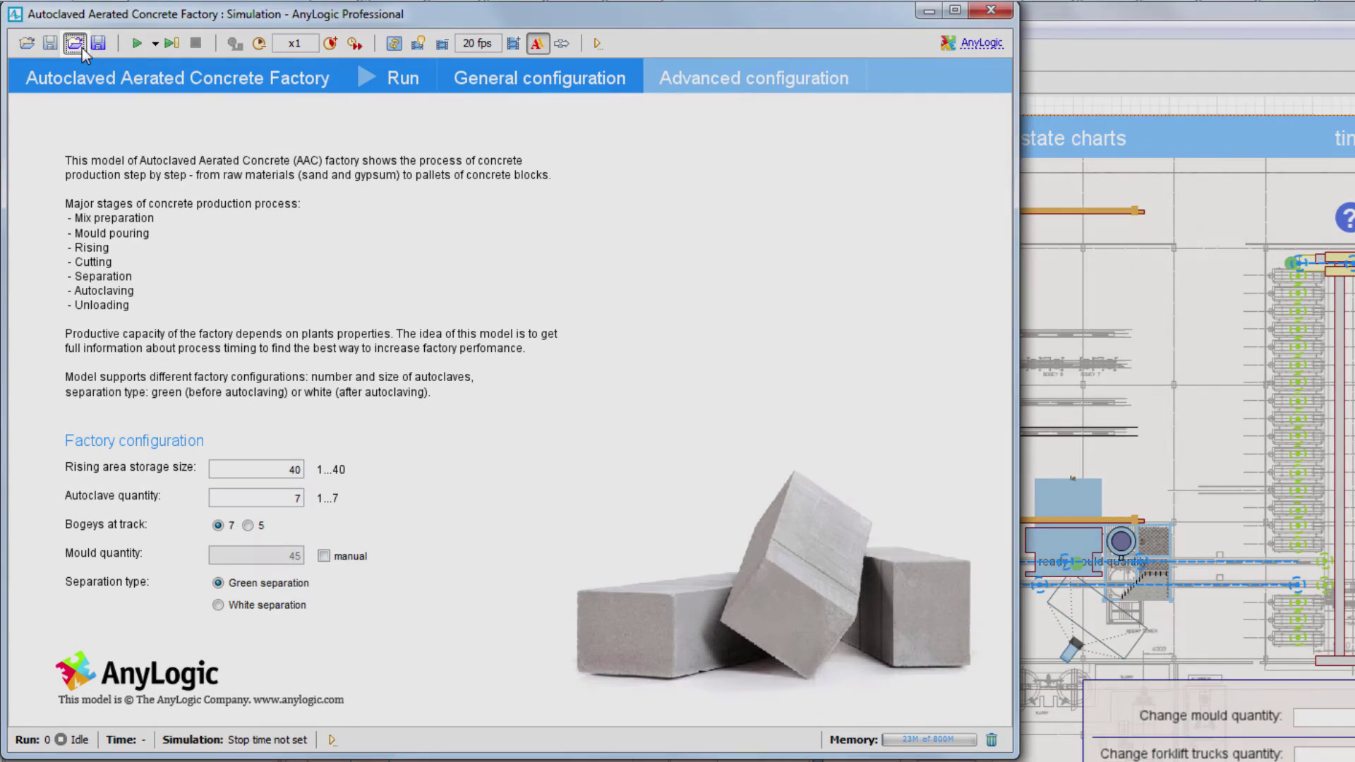
pyautogui.click(82, 47)
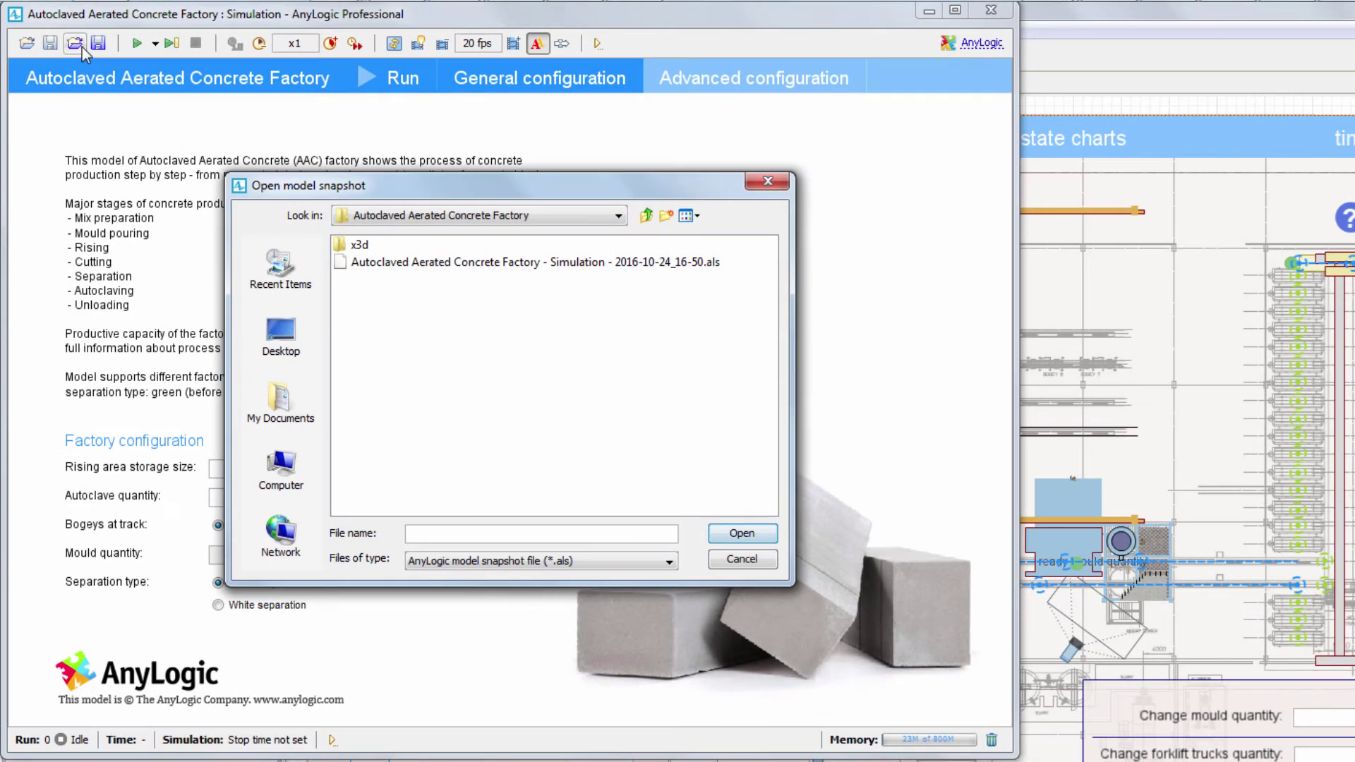
pyautogui.click(414, 261)
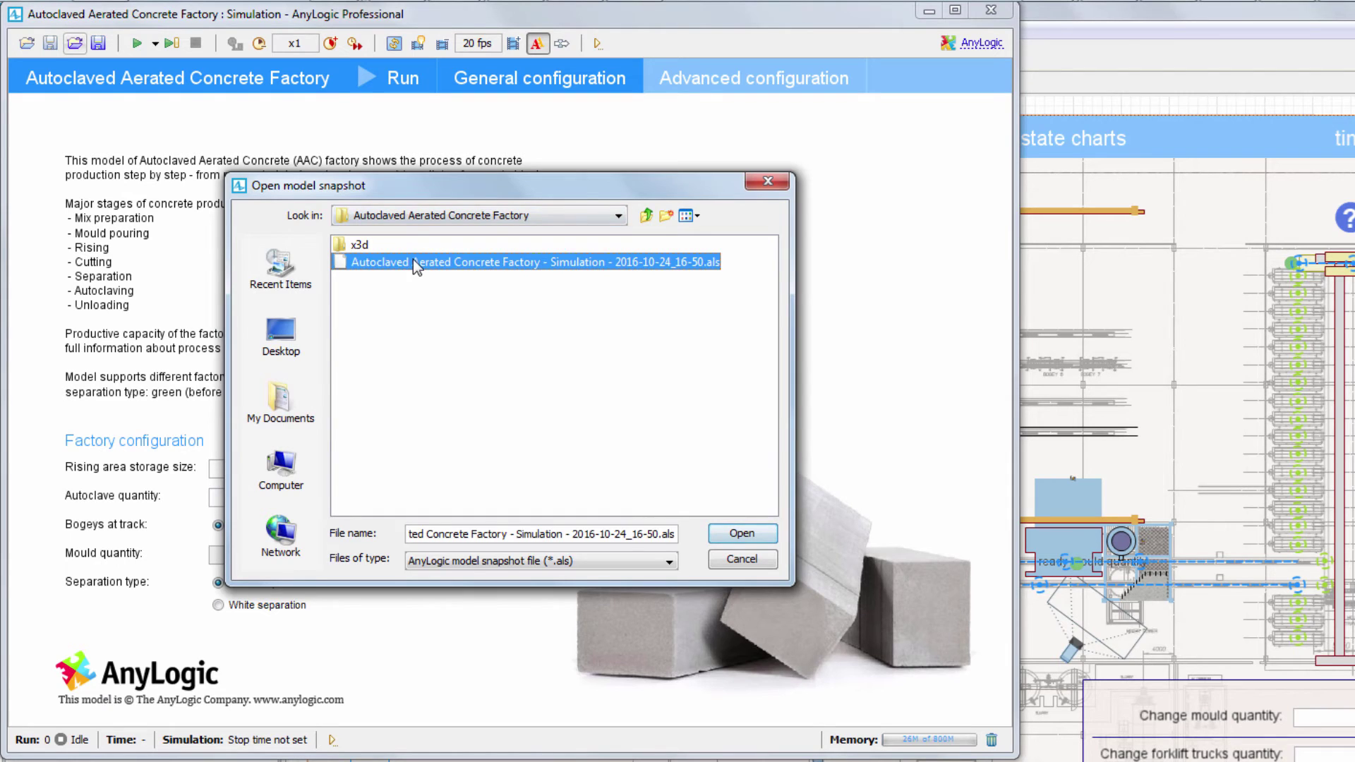
pyautogui.click(742, 533)
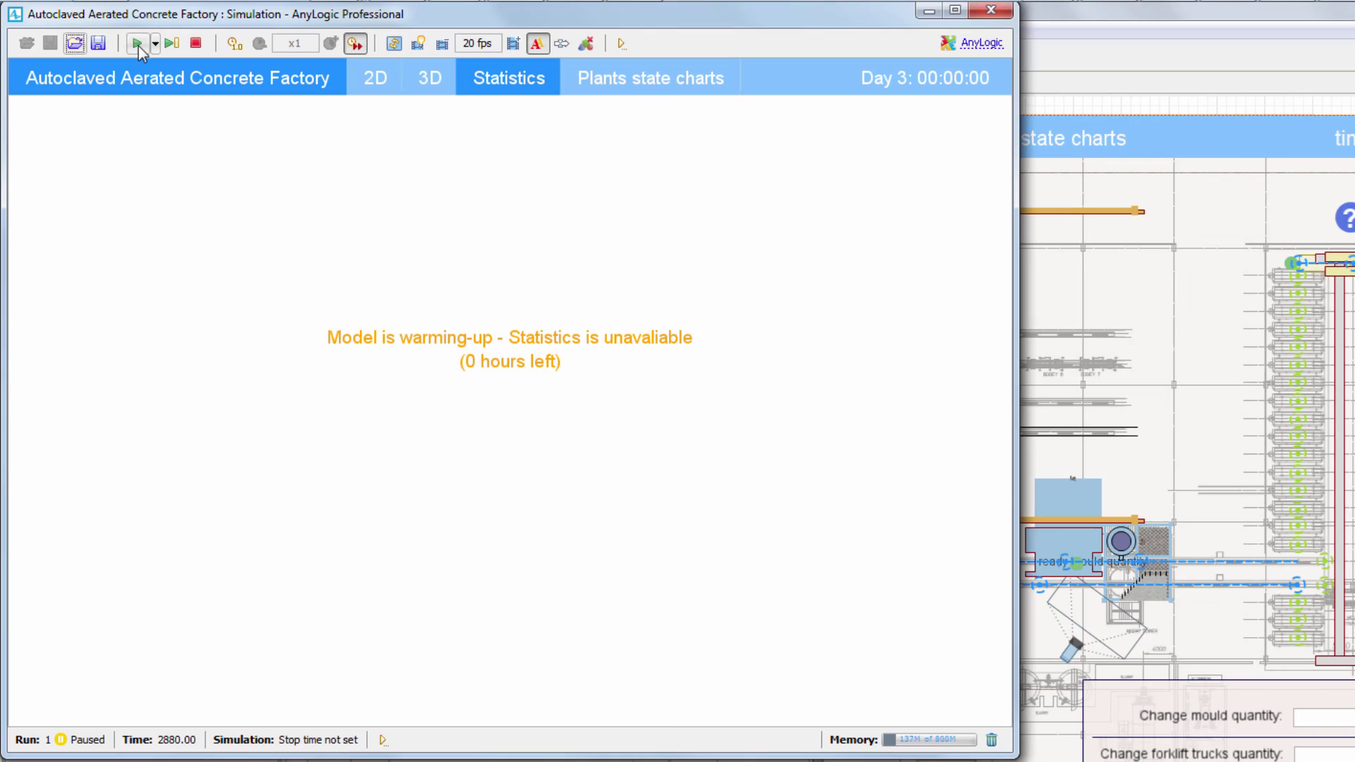
pyautogui.click(138, 45)
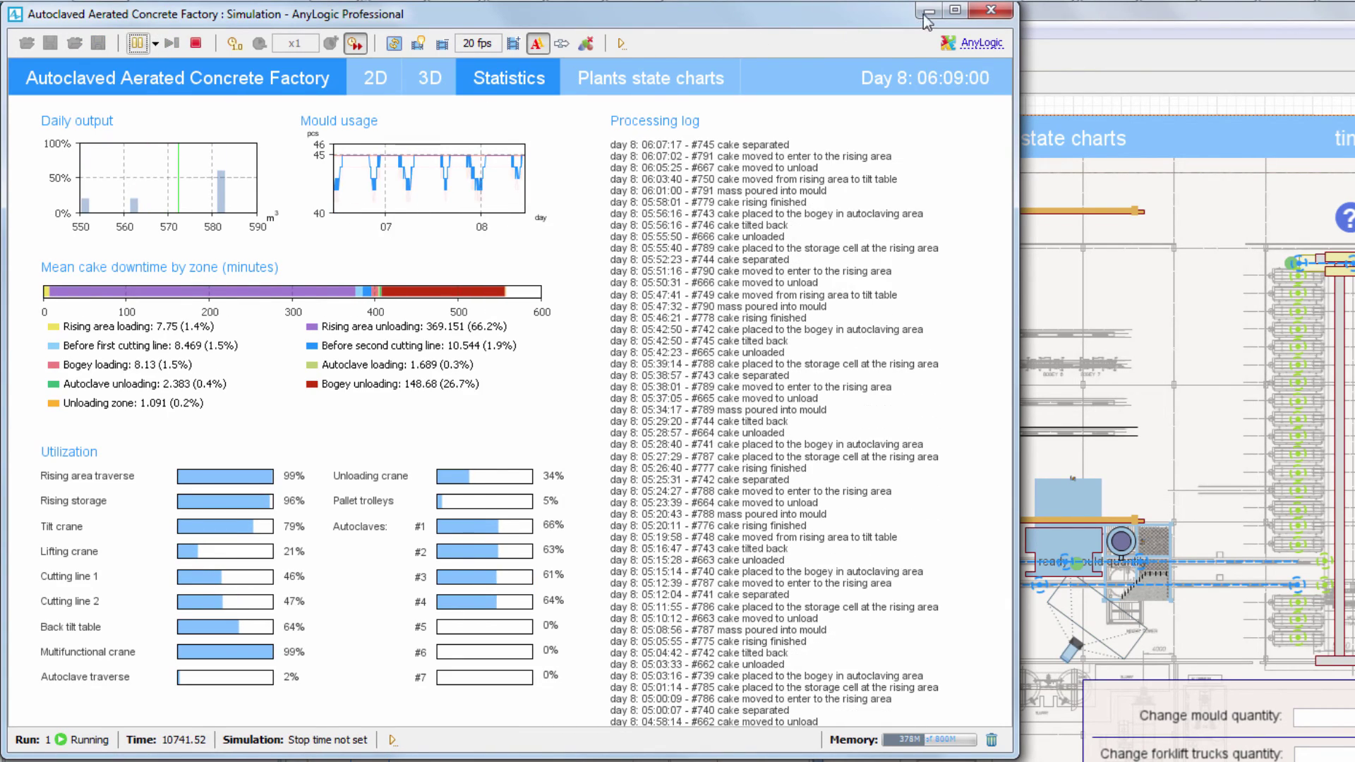
pyautogui.click(991, 10)
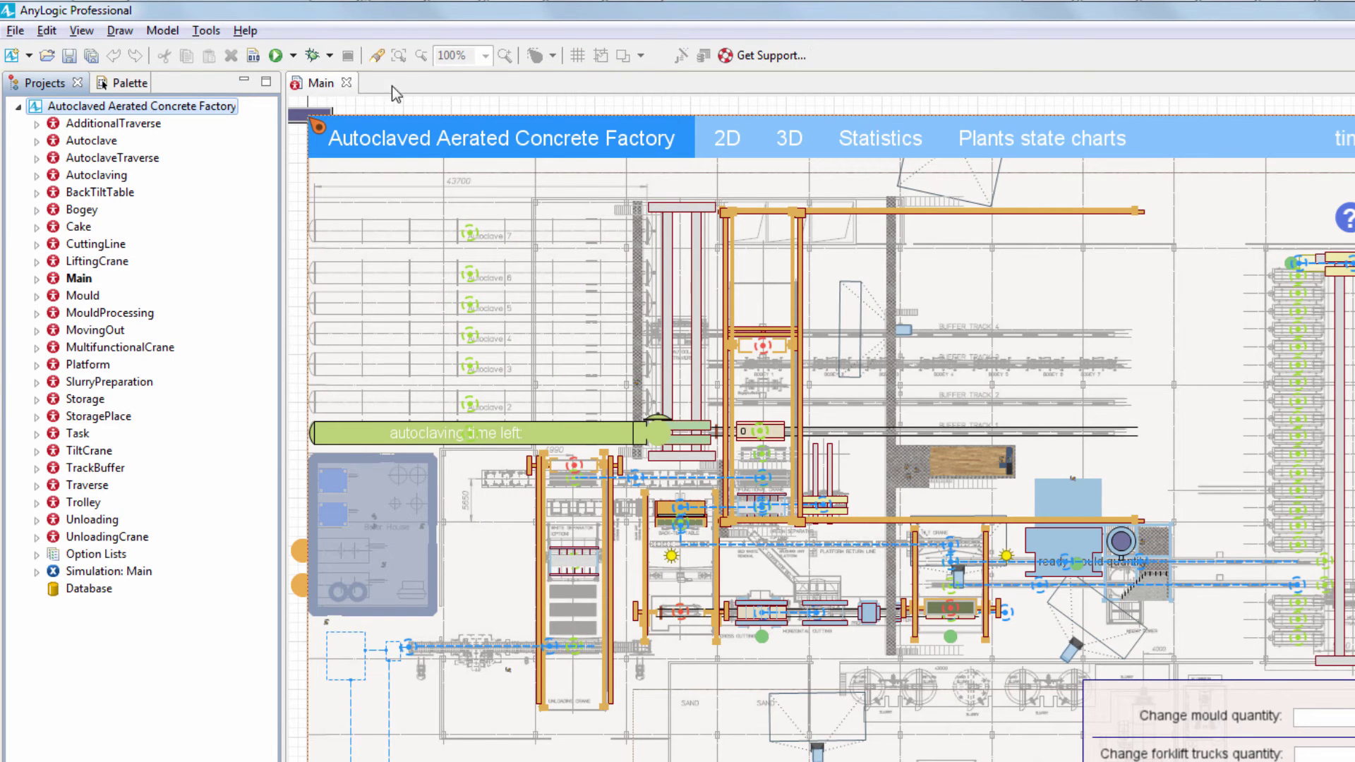
pyautogui.rightClick(230, 112)
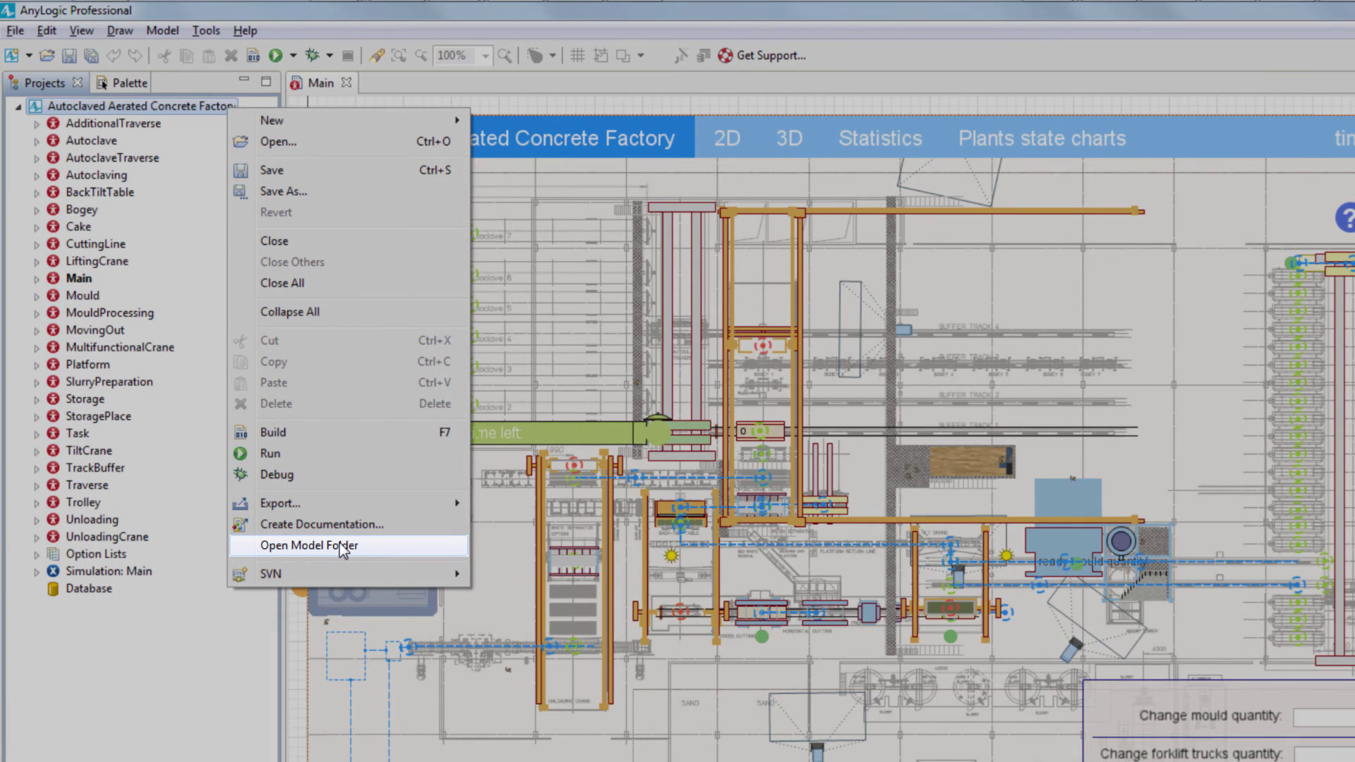
pyautogui.click(340, 545)
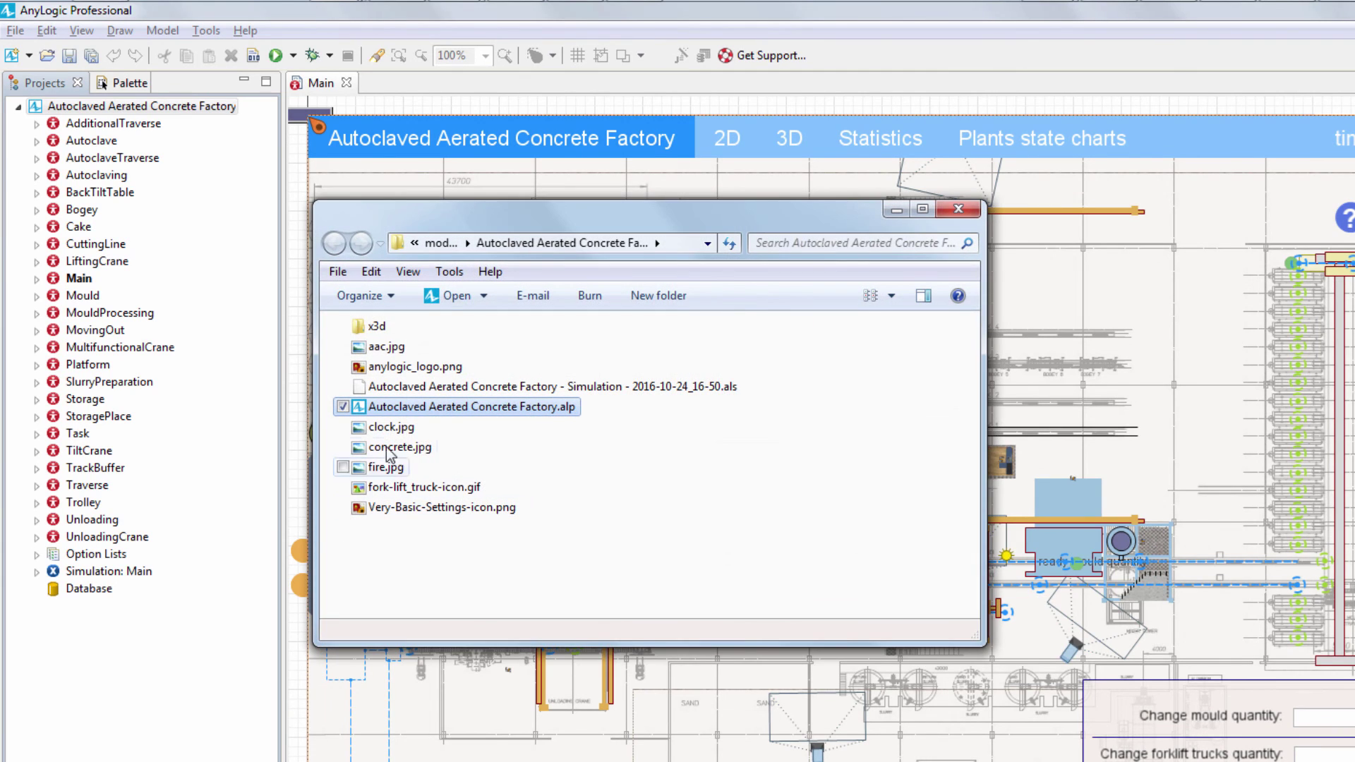
pyautogui.click(442, 389)
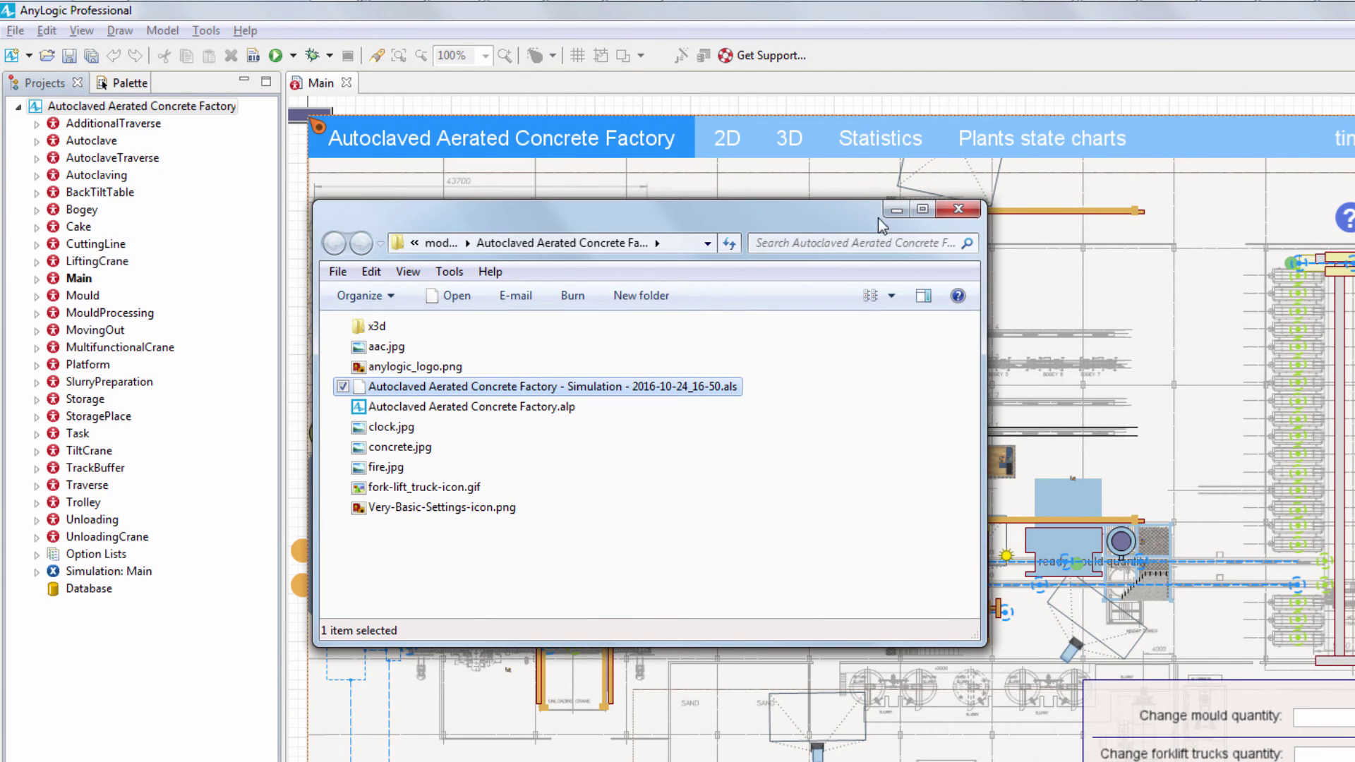
pyautogui.click(951, 210)
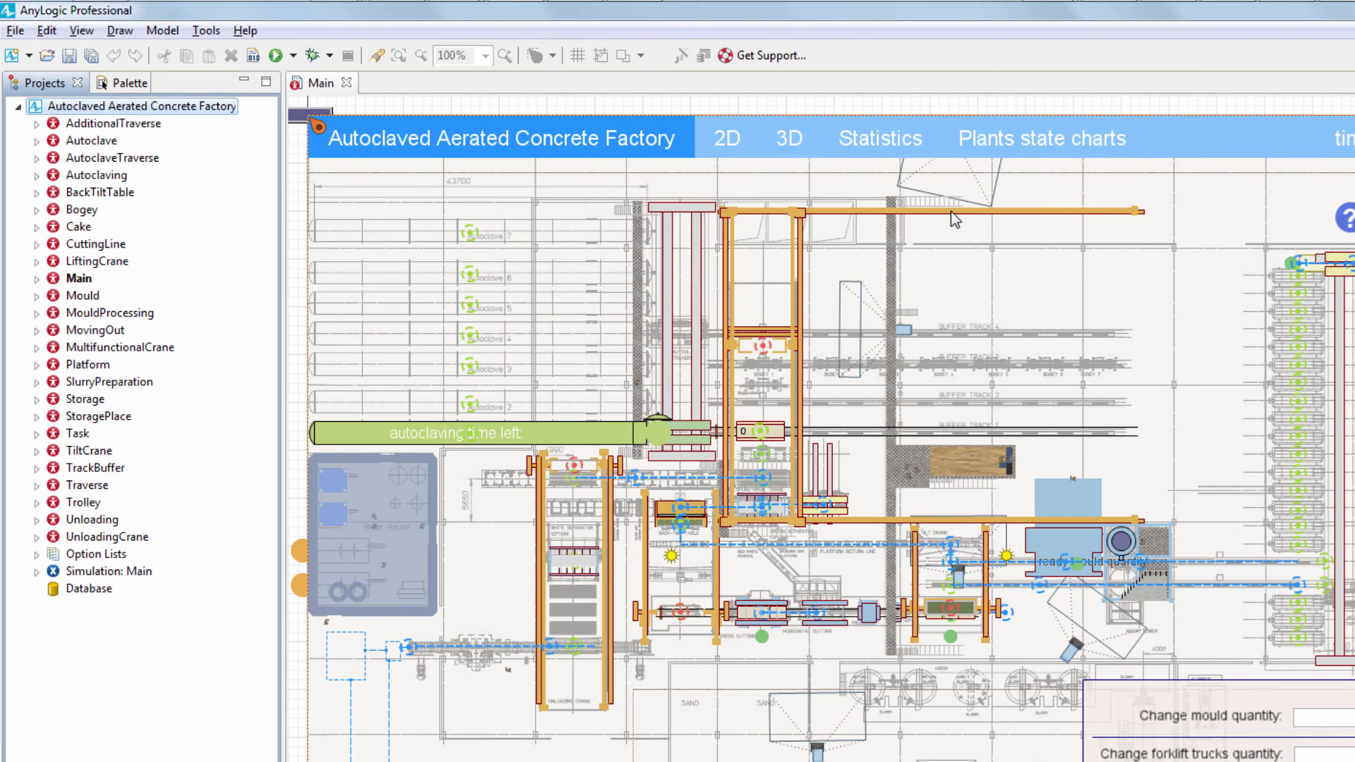